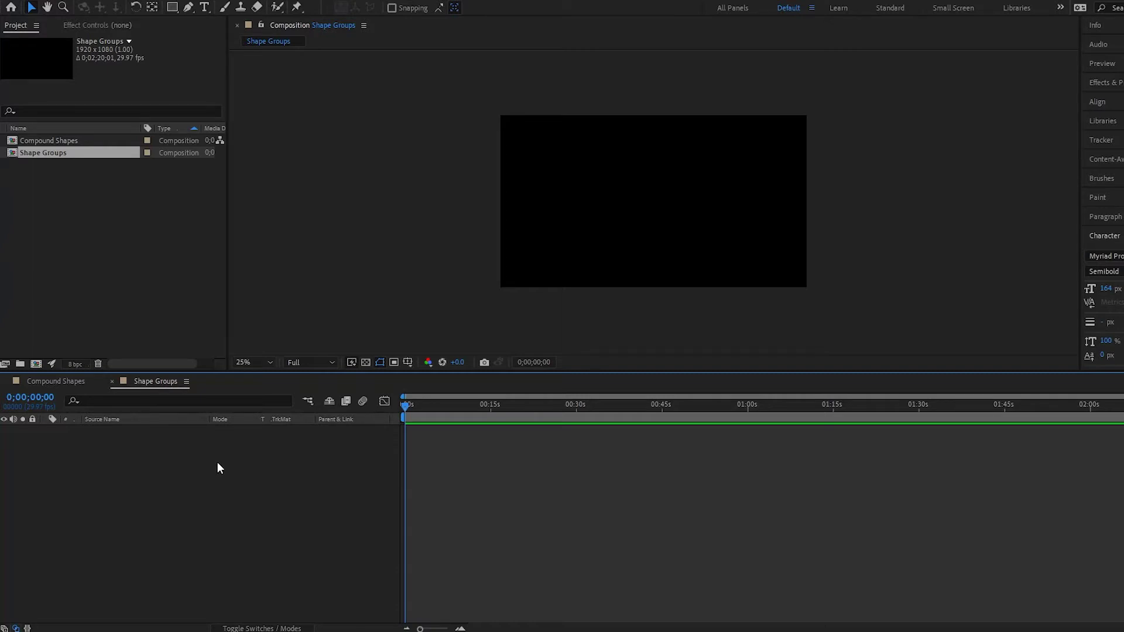
Step: Add a new empty Shape Layer 1 to the Shape Groups composition and expand it
{"action": "right_click", "coordinate": [217, 464]}
{"action": "mouse_move", "coordinate": [257, 476]}
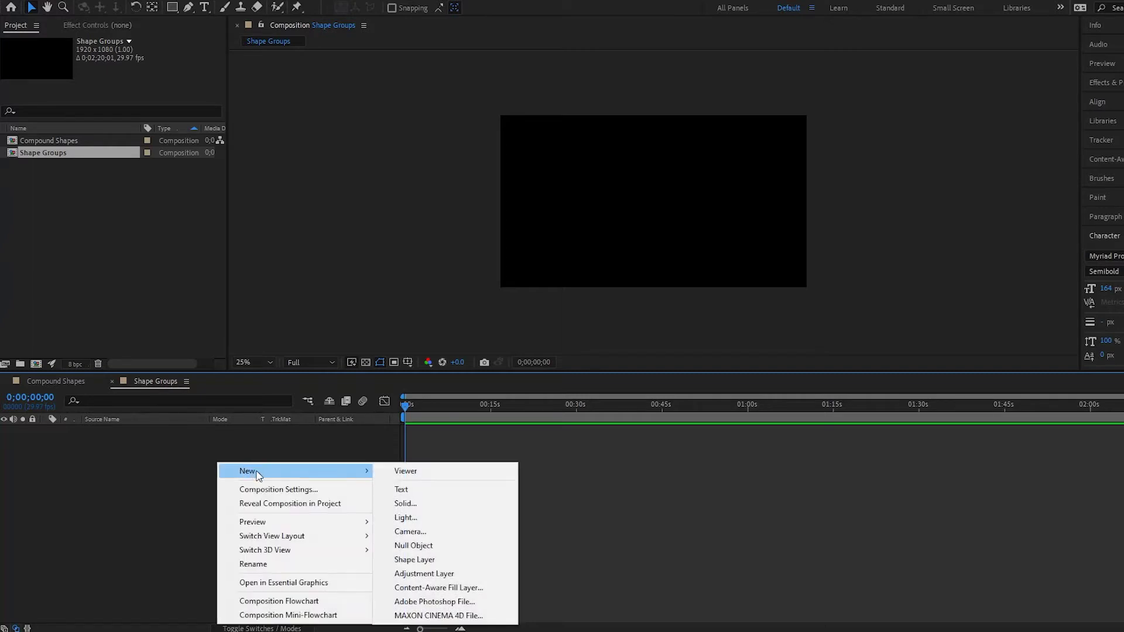
{"action": "left_click", "coordinate": [442, 560]}
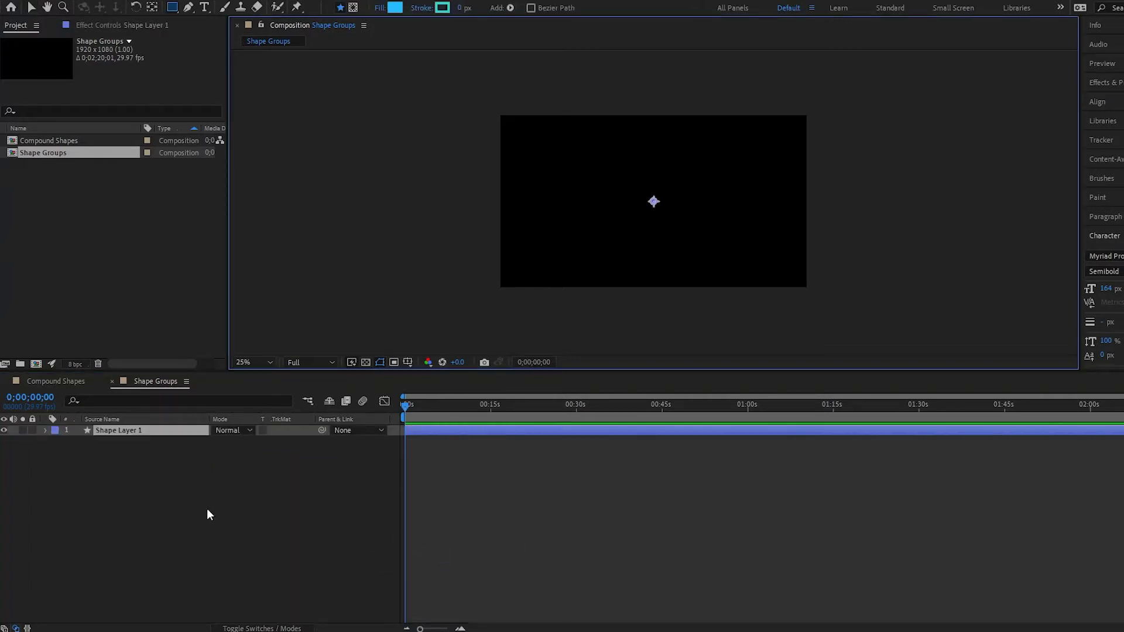
{"action": "left_click", "coordinate": [44, 432]}
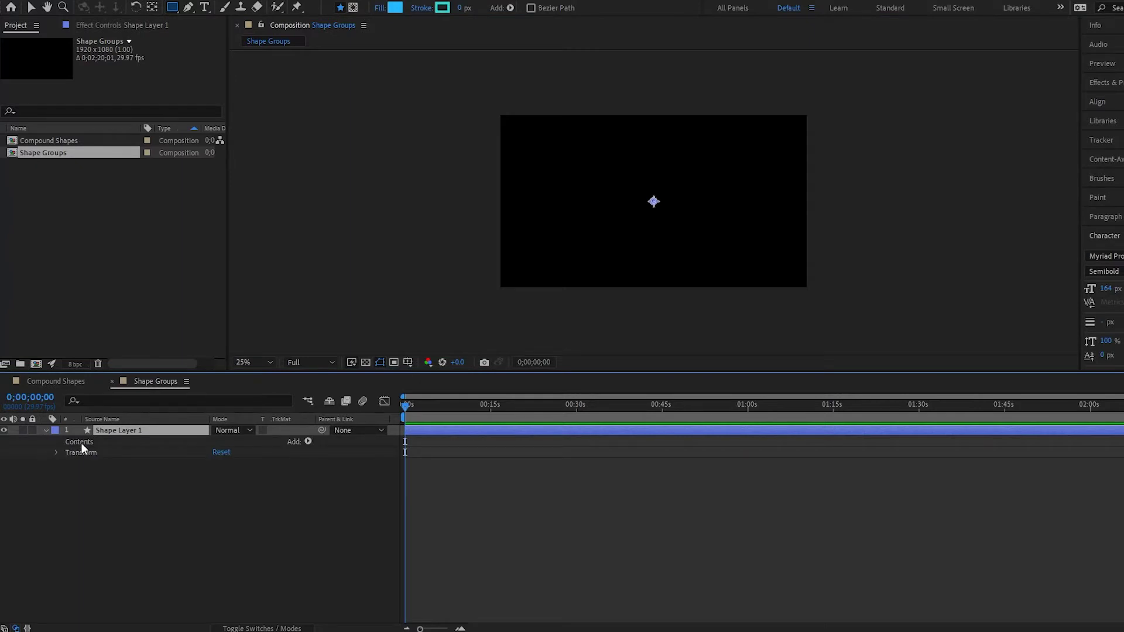
Step: Add an empty Group 1 to Shape Layer 1 with a 100 × 100 Rectangle Path 1 inside
{"action": "left_click", "coordinate": [308, 441]}
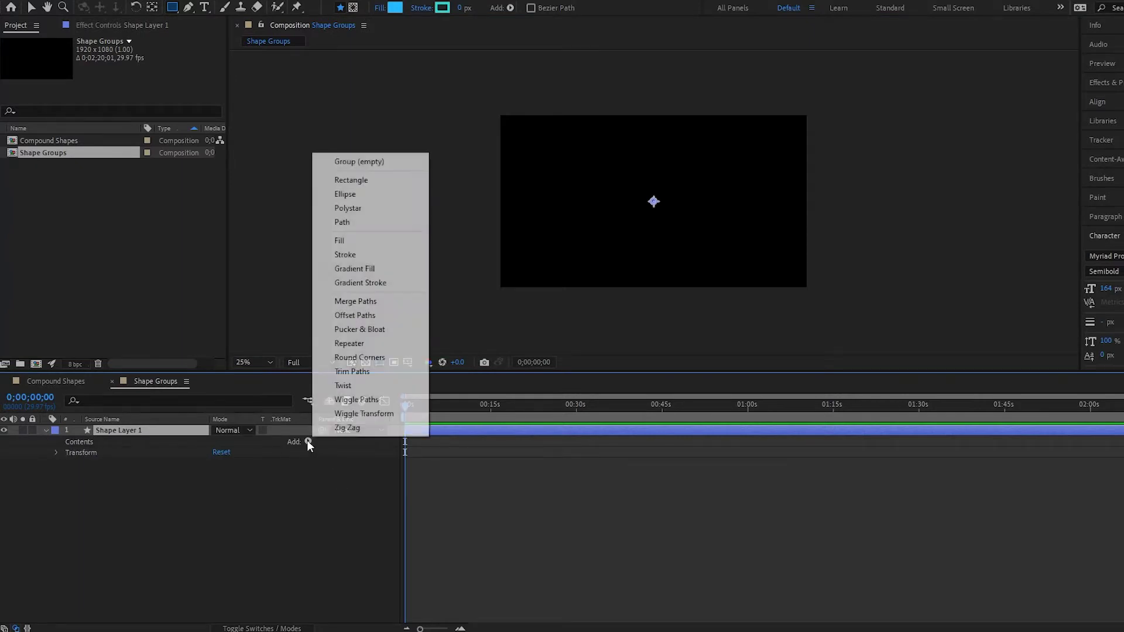
{"action": "left_click", "coordinate": [363, 169]}
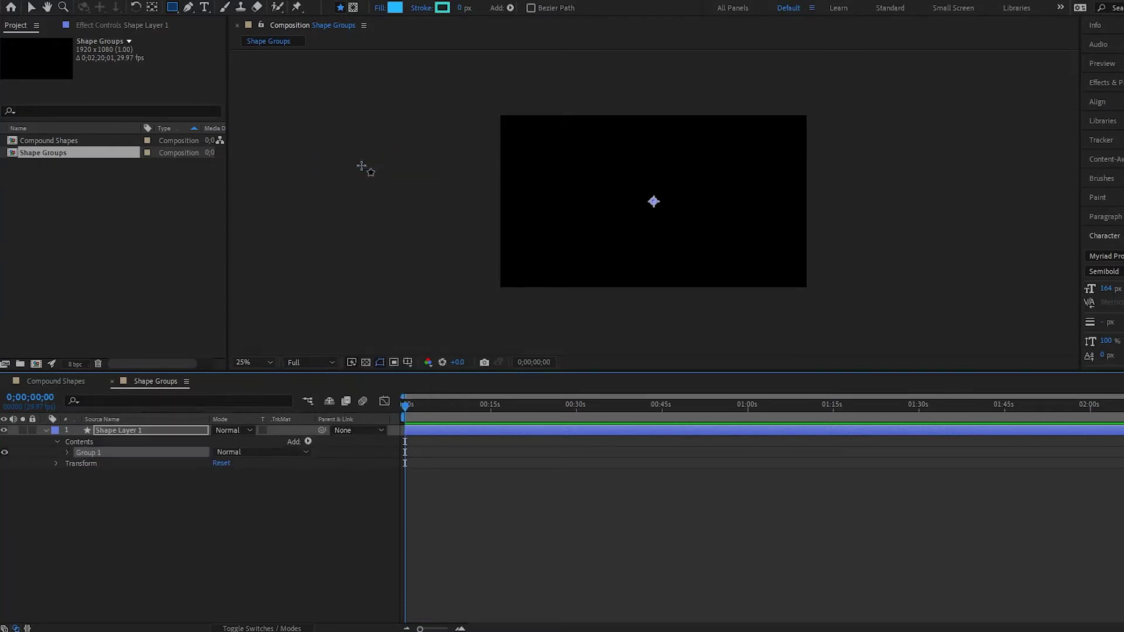
{"action": "left_click", "coordinate": [67, 453]}
{"action": "left_click", "coordinate": [307, 443]}
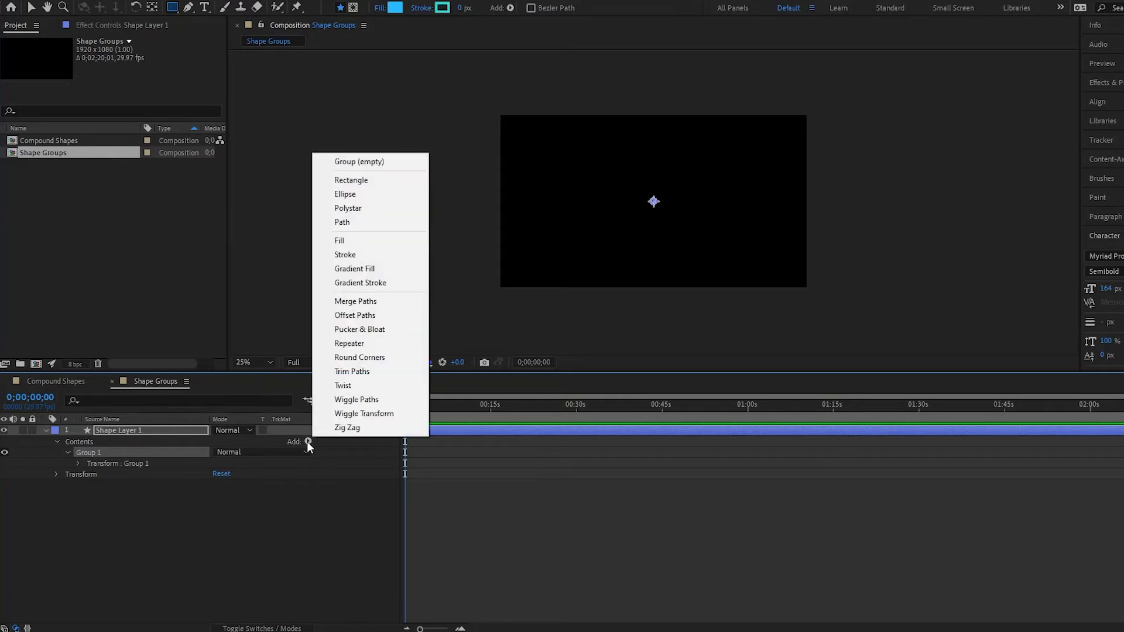
{"action": "left_click", "coordinate": [373, 180]}
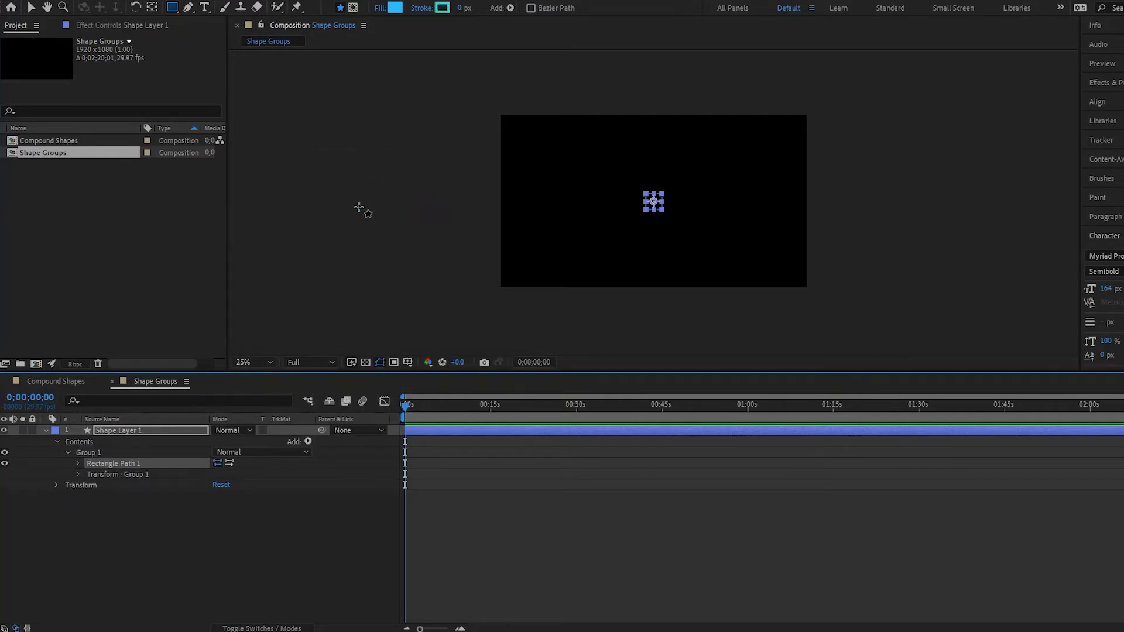
{"action": "left_click", "coordinate": [78, 463]}
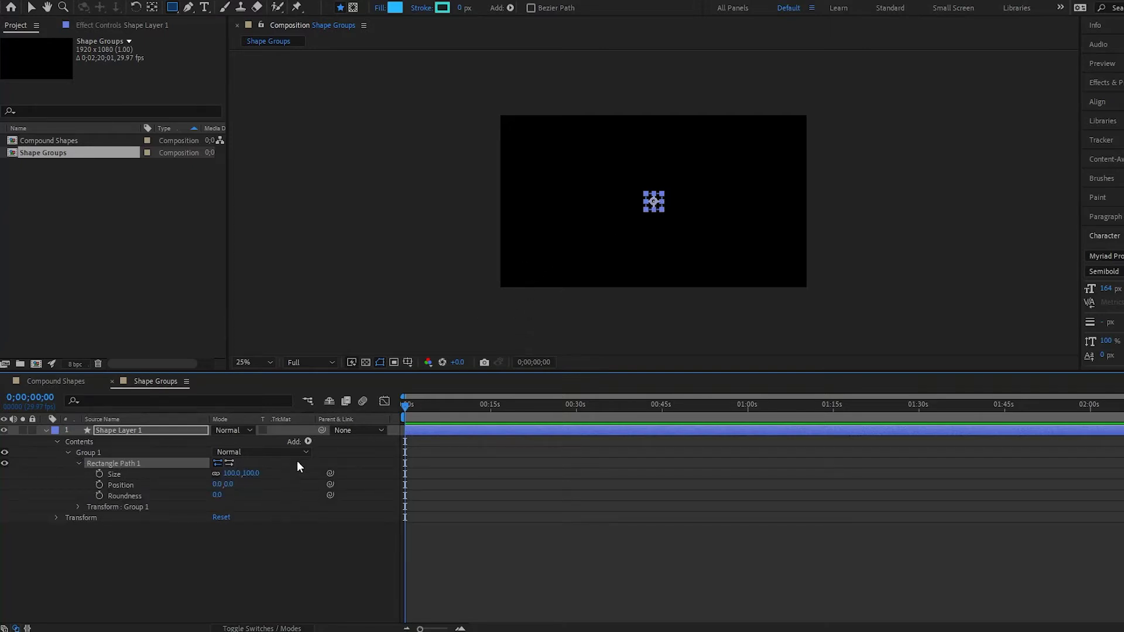
Step: Give Group 1 a red fill and a white stroke widened from 2 px to 16 px
{"action": "left_click", "coordinate": [308, 442]}
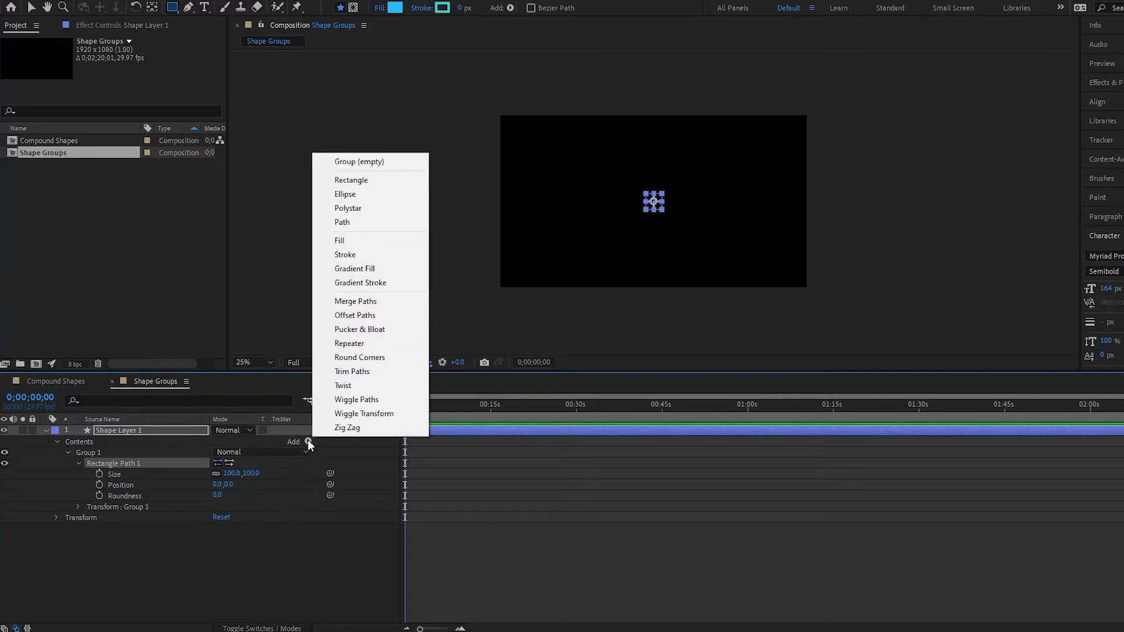
{"action": "left_click", "coordinate": [352, 245]}
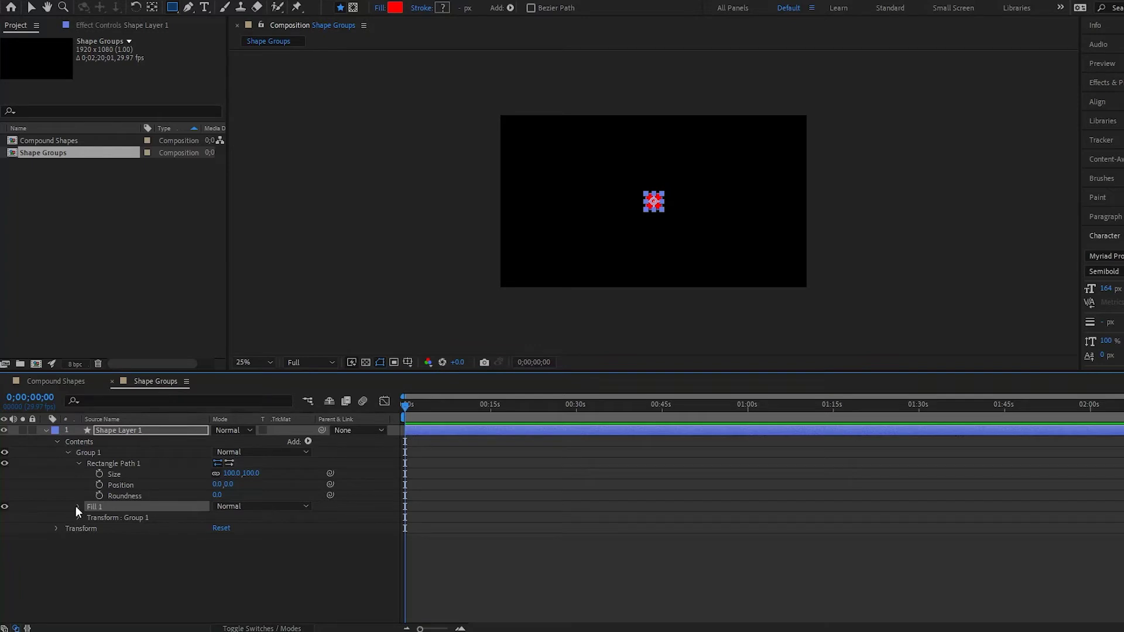
{"action": "left_click", "coordinate": [309, 441]}
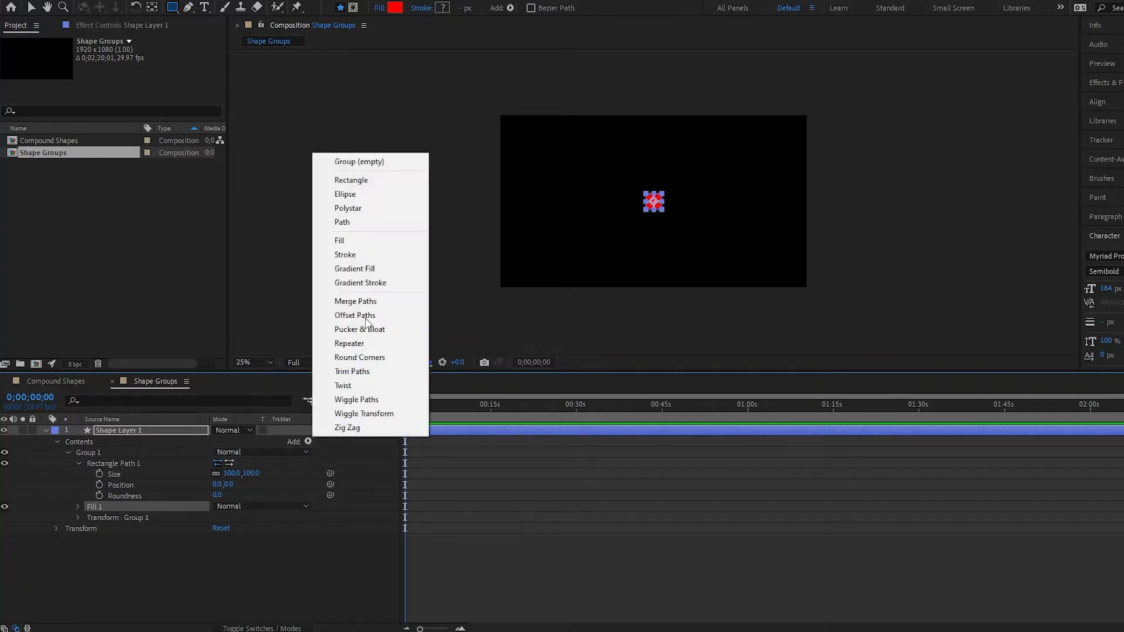
{"action": "left_click", "coordinate": [381, 259]}
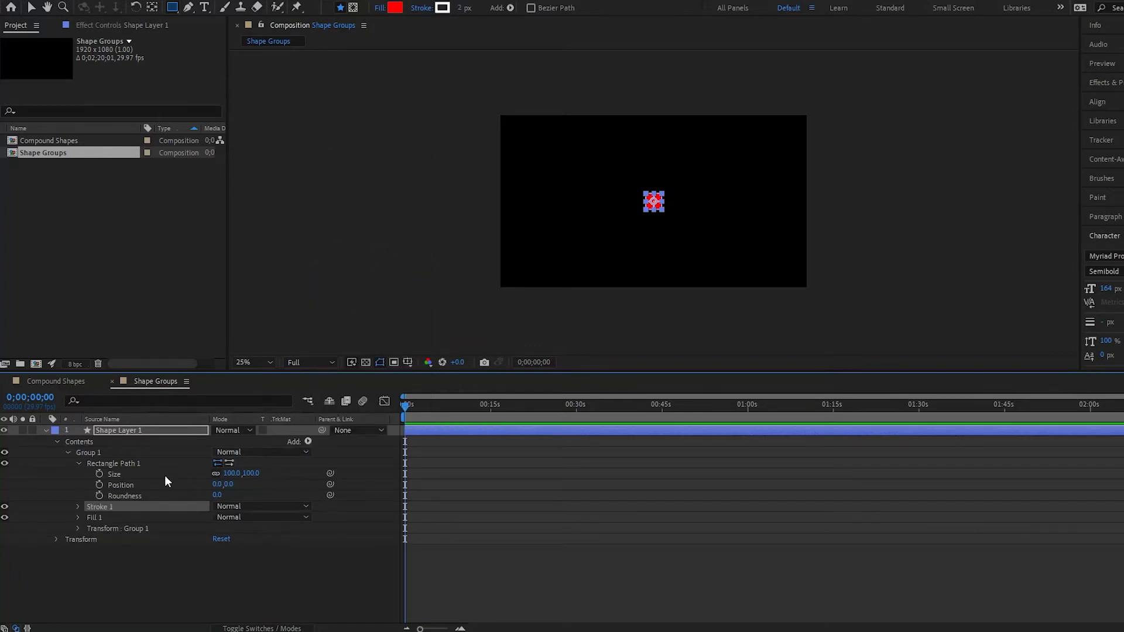
{"action": "left_click_drag", "start_coordinate": [461, 8], "coordinate": [473, 12]}
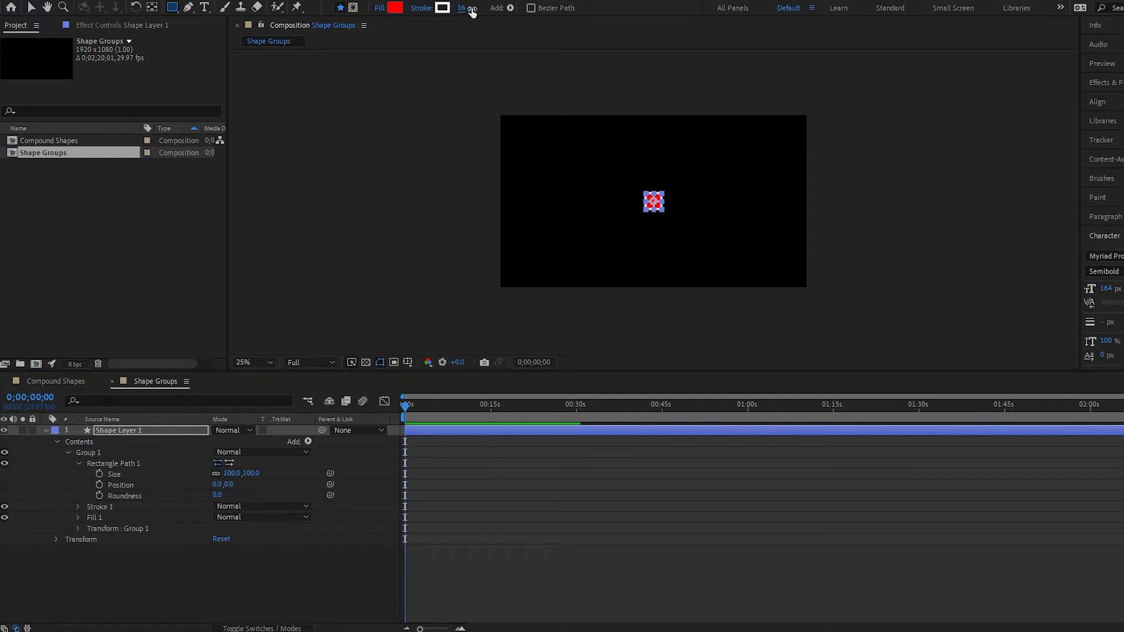
{"action": "left_click", "coordinate": [185, 564]}
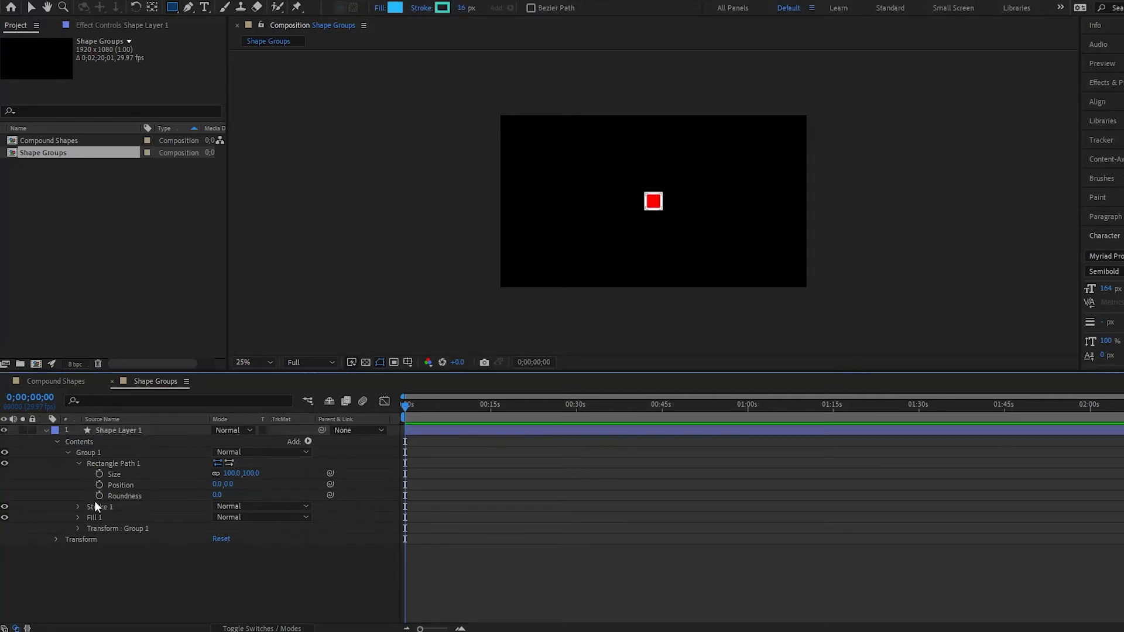
{"action": "left_click", "coordinate": [96, 455]}
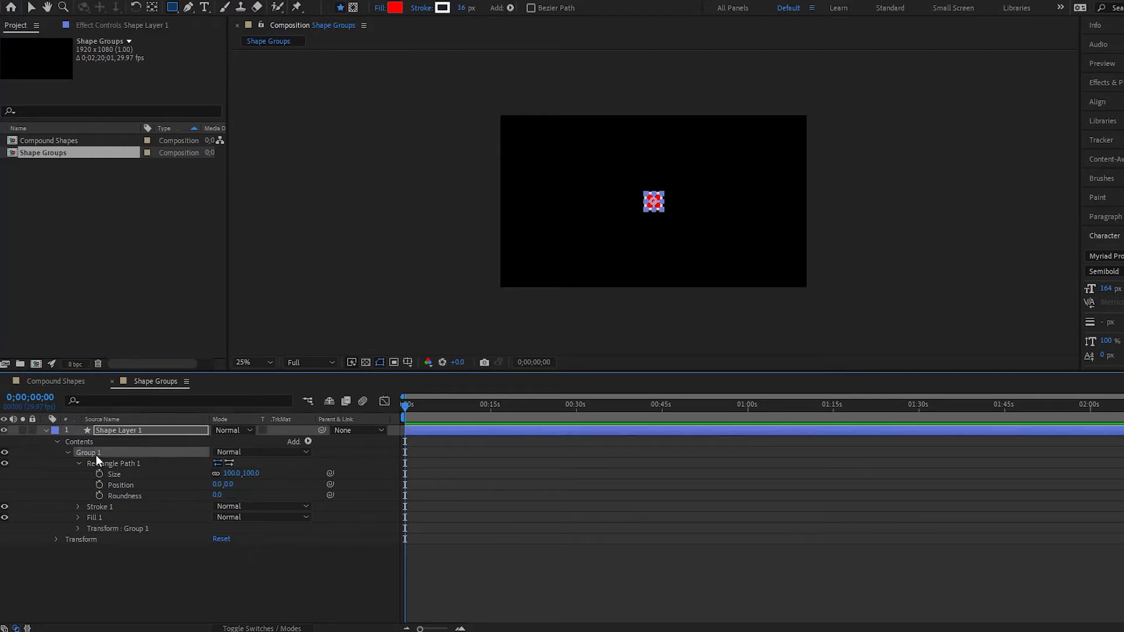
{"action": "key", "text": "Return"}
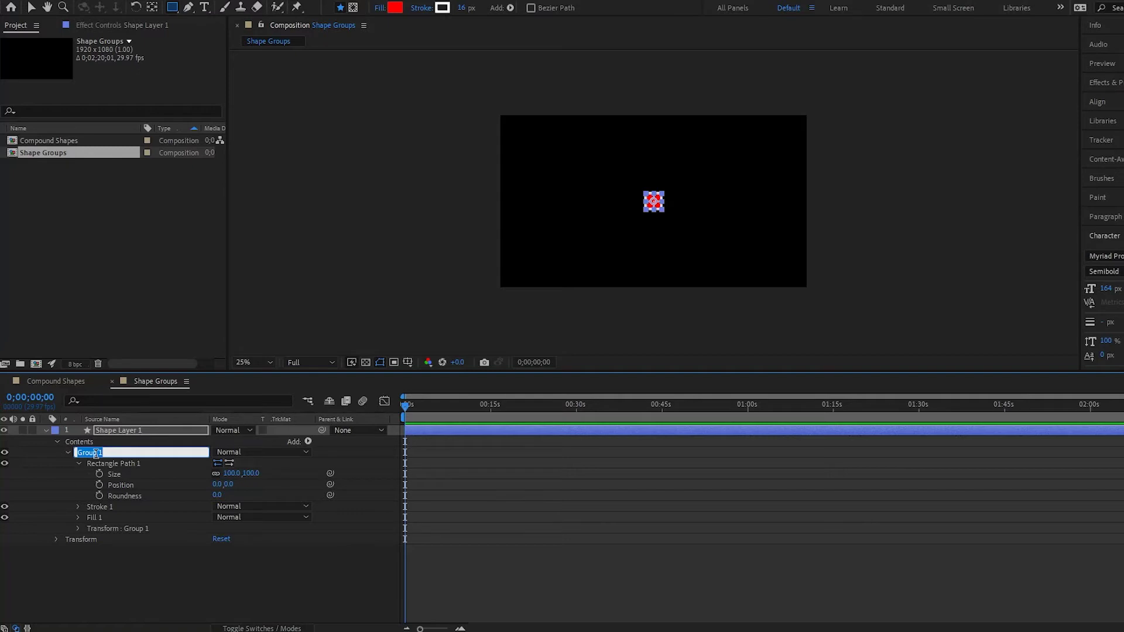
{"action": "left_click", "coordinate": [145, 555]}
{"action": "left_click", "coordinate": [119, 463]}
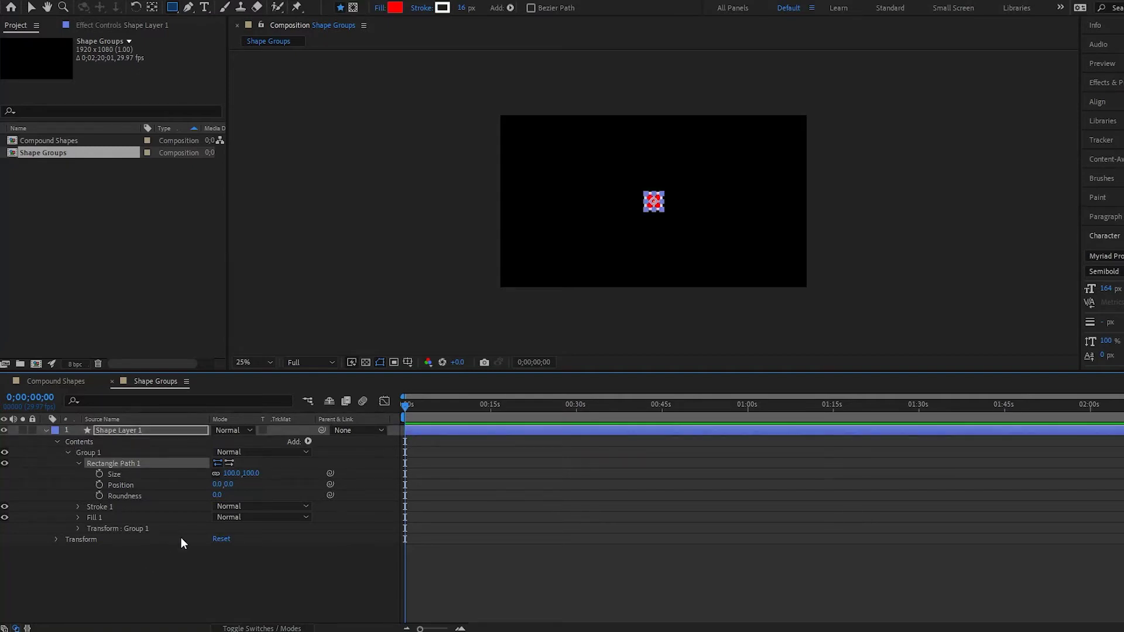
{"action": "key", "text": "Return"}
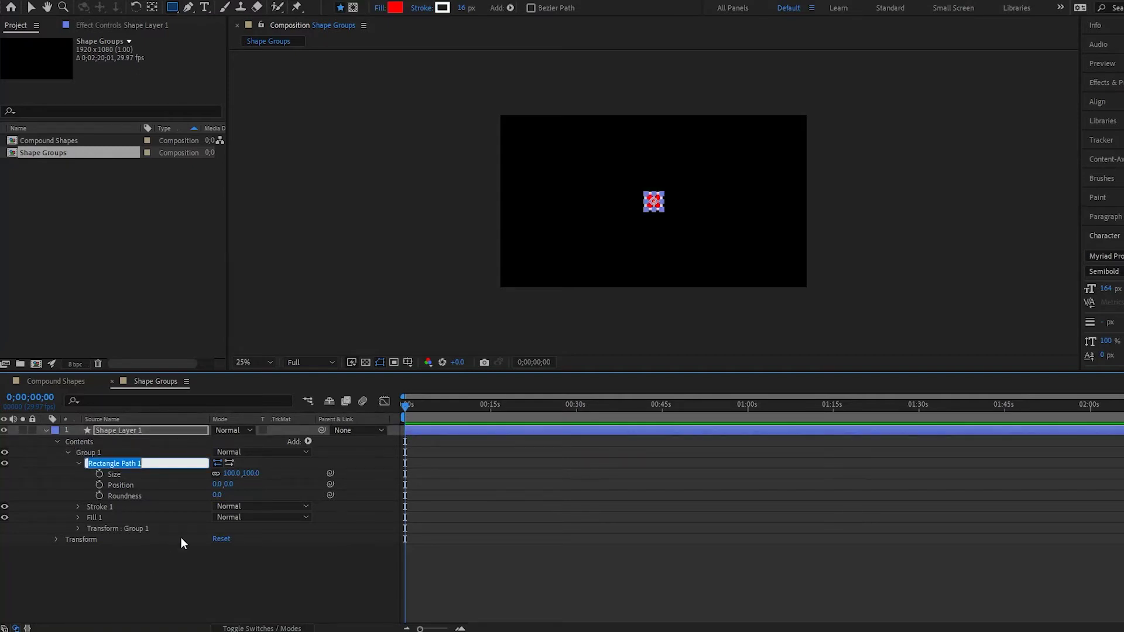
{"action": "left_click", "coordinate": [156, 565]}
{"action": "left_click", "coordinate": [97, 515]}
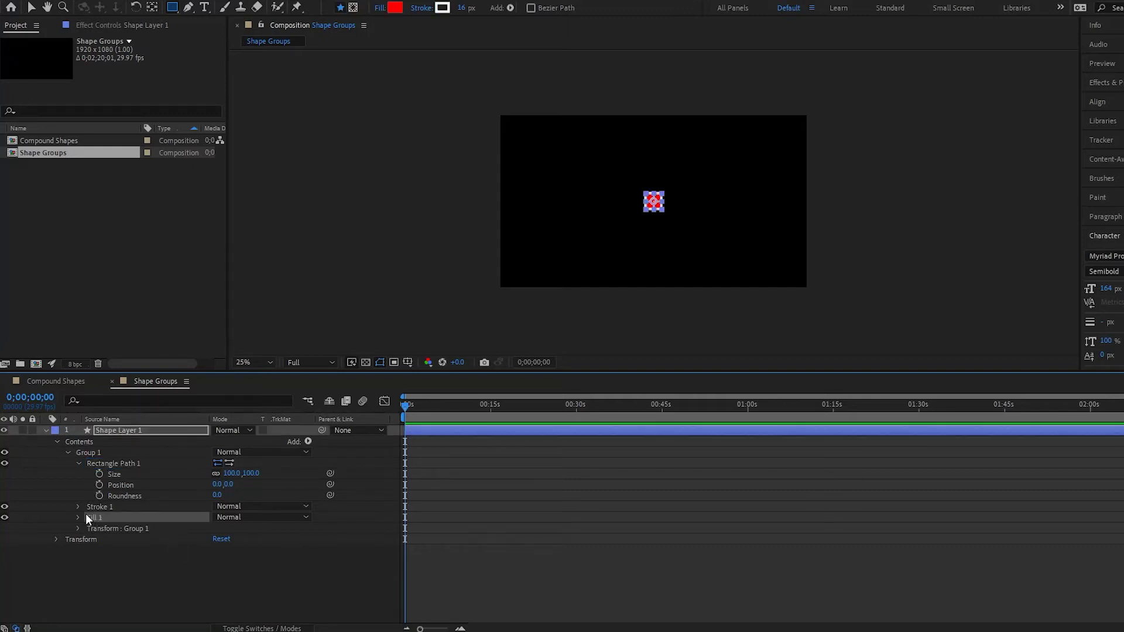
Step: Collapse Rectangle Path 1's properties and clear the selection
{"action": "left_click", "coordinate": [79, 464]}
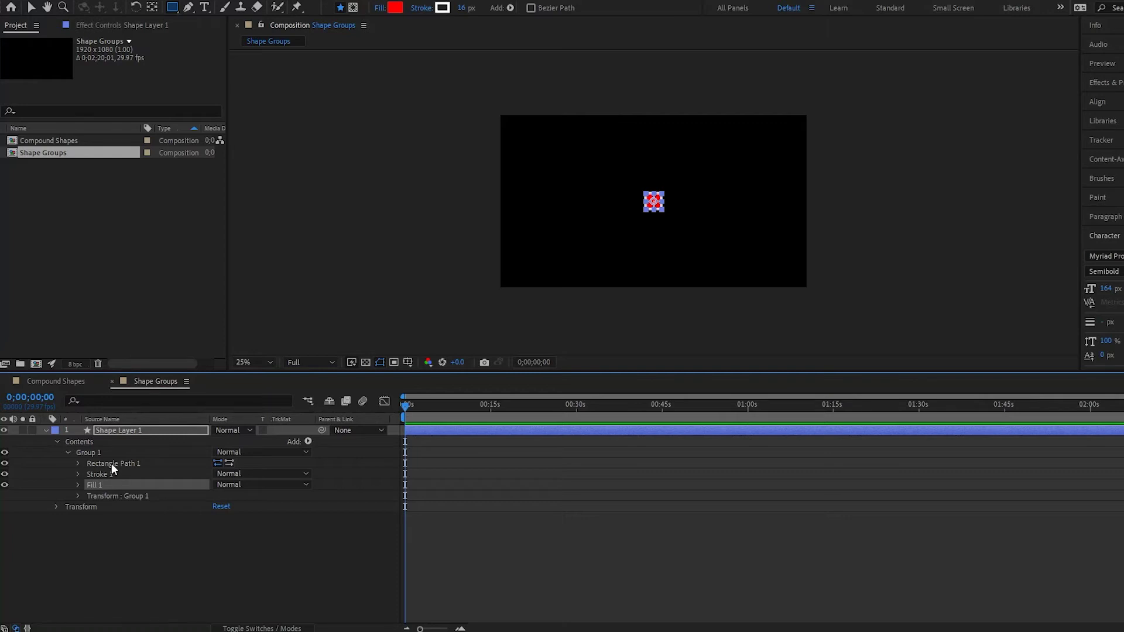
{"action": "left_click", "coordinate": [111, 464]}
{"action": "left_click", "coordinate": [93, 454]}
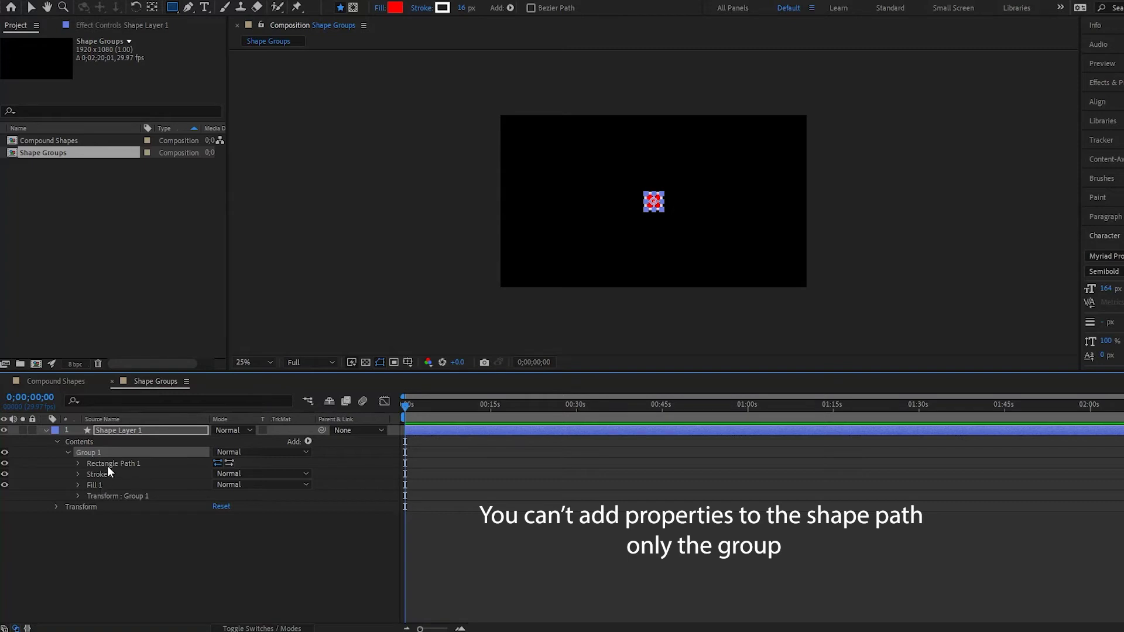
{"action": "left_click", "coordinate": [110, 464]}
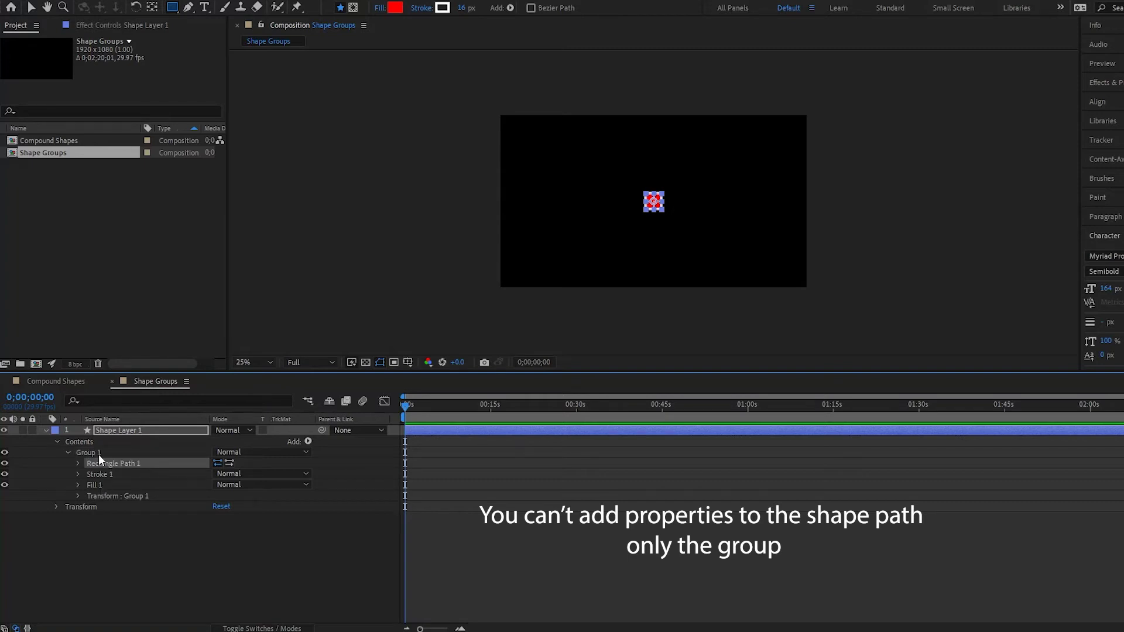
{"action": "key", "text": "F2"}
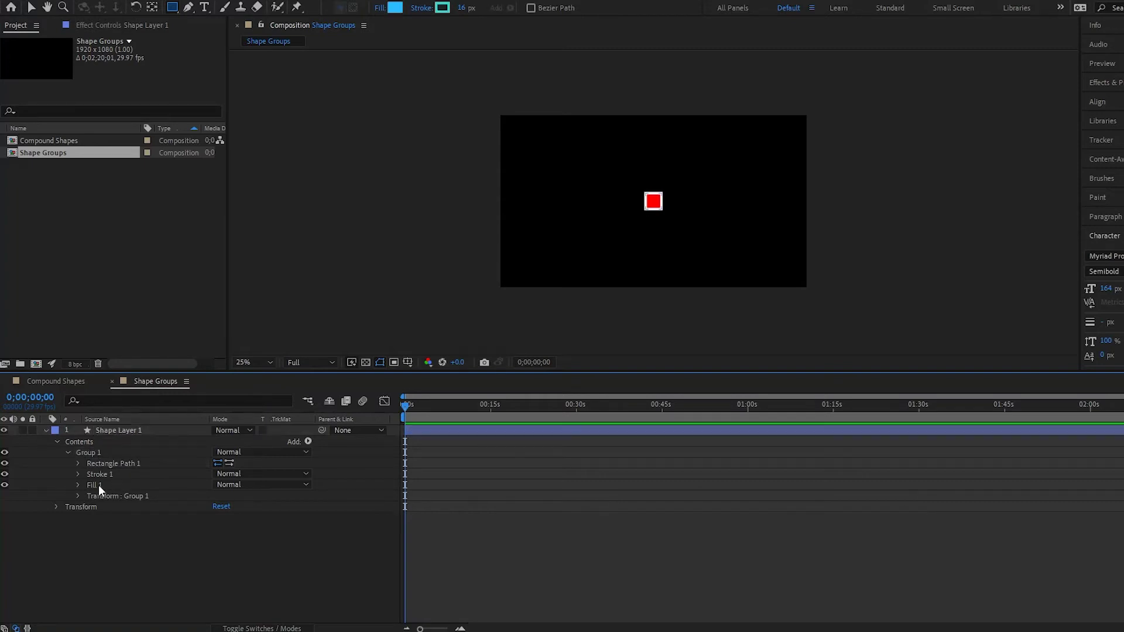
Step: Scale Shape Layer 1 up to 399% using the S shortcut
{"action": "left_click", "coordinate": [115, 430]}
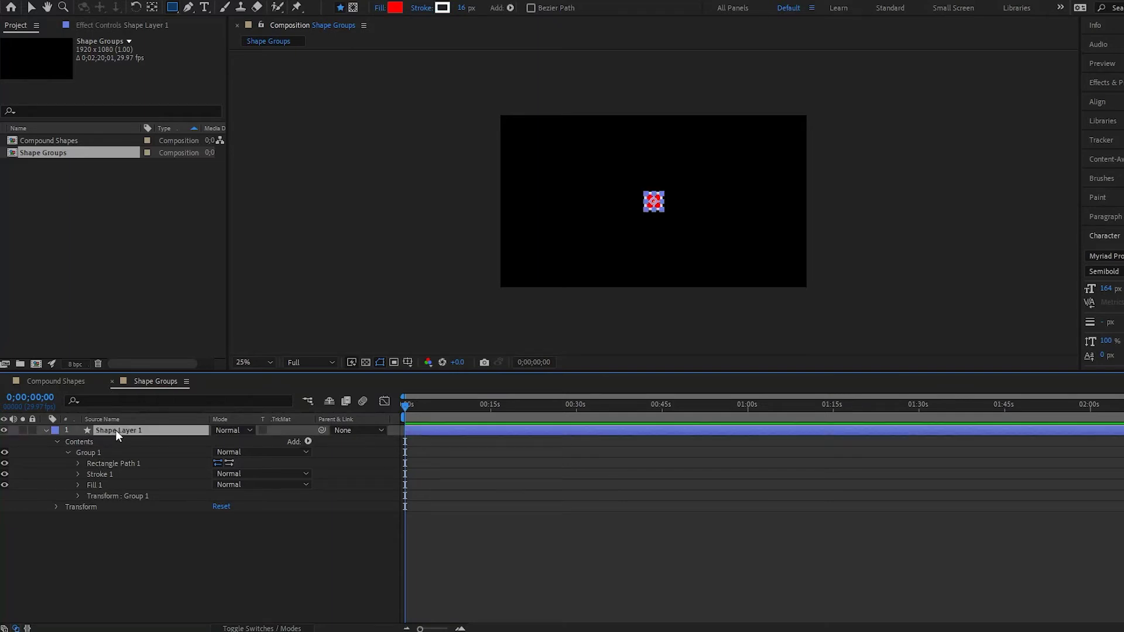
{"action": "key", "text": "s"}
{"action": "left_click_drag", "start_coordinate": [224, 448], "coordinate": [381, 443]}
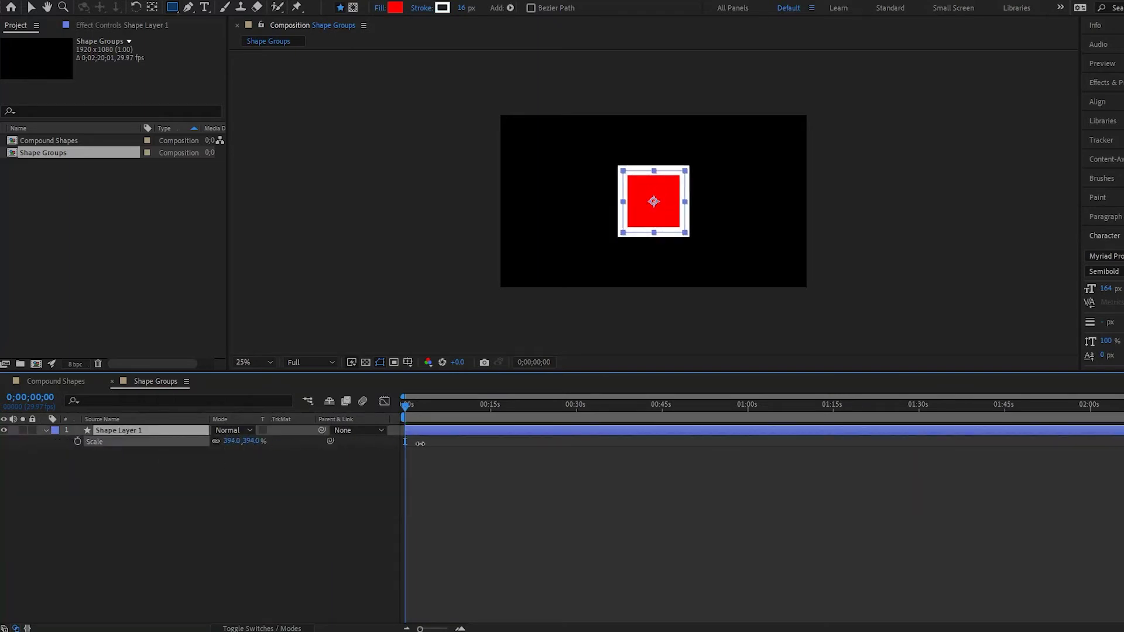
{"action": "left_click", "coordinate": [48, 430]}
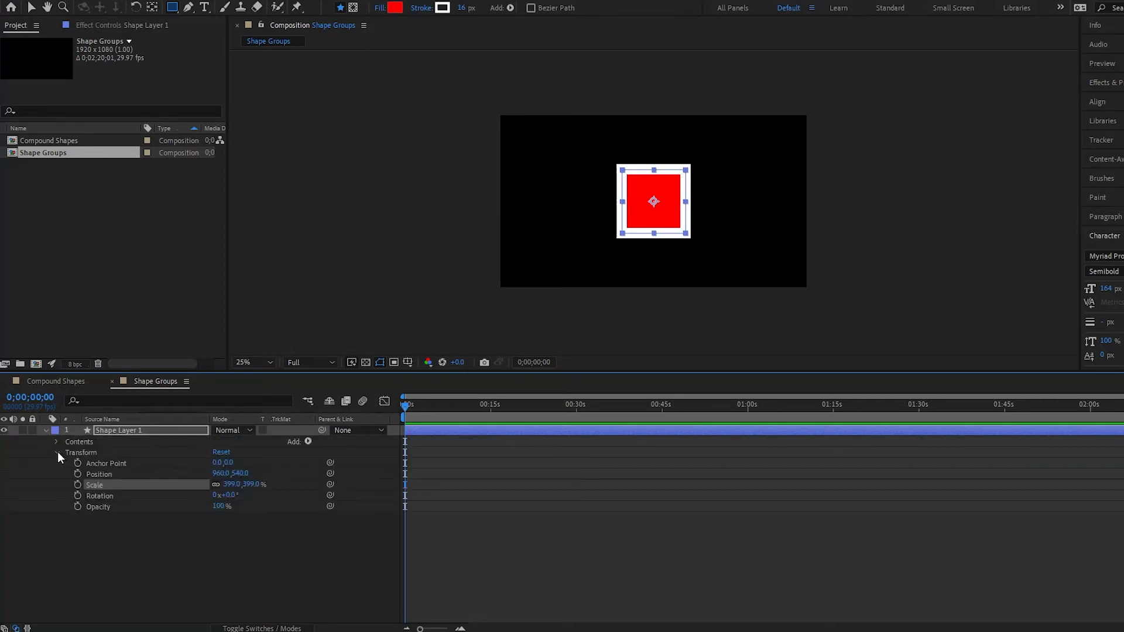
Step: Expand Group 1 and move Stroke 1 below Fill 1 in the stack
{"action": "left_click", "coordinate": [57, 451]}
{"action": "left_click", "coordinate": [57, 441]}
{"action": "left_click", "coordinate": [67, 453]}
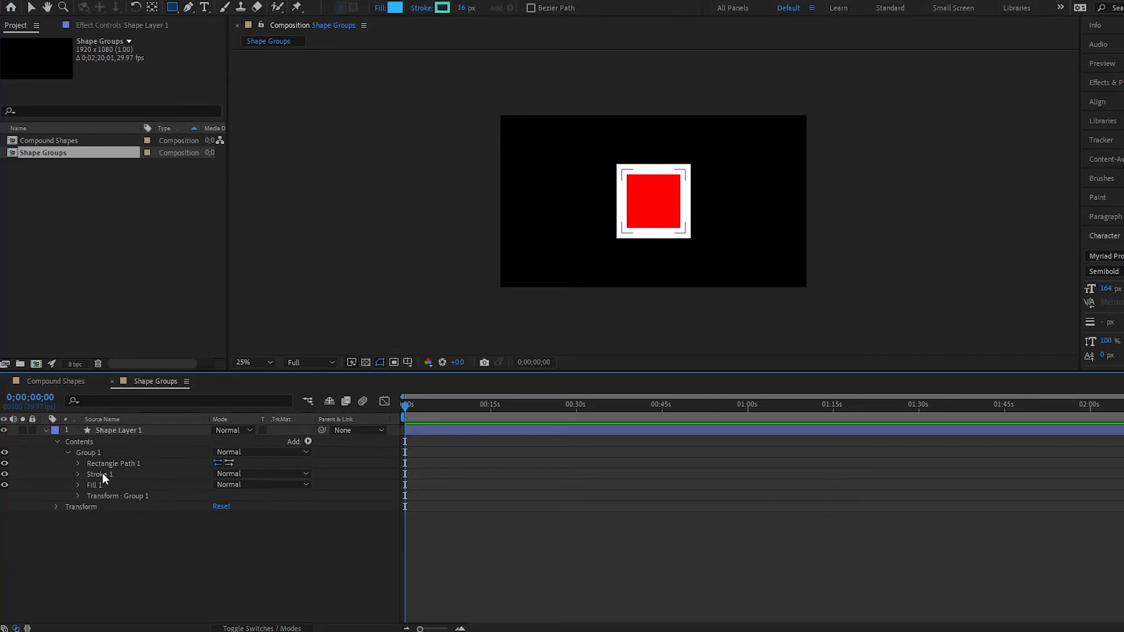
{"action": "left_click_drag", "start_coordinate": [102, 472], "coordinate": [99, 489]}
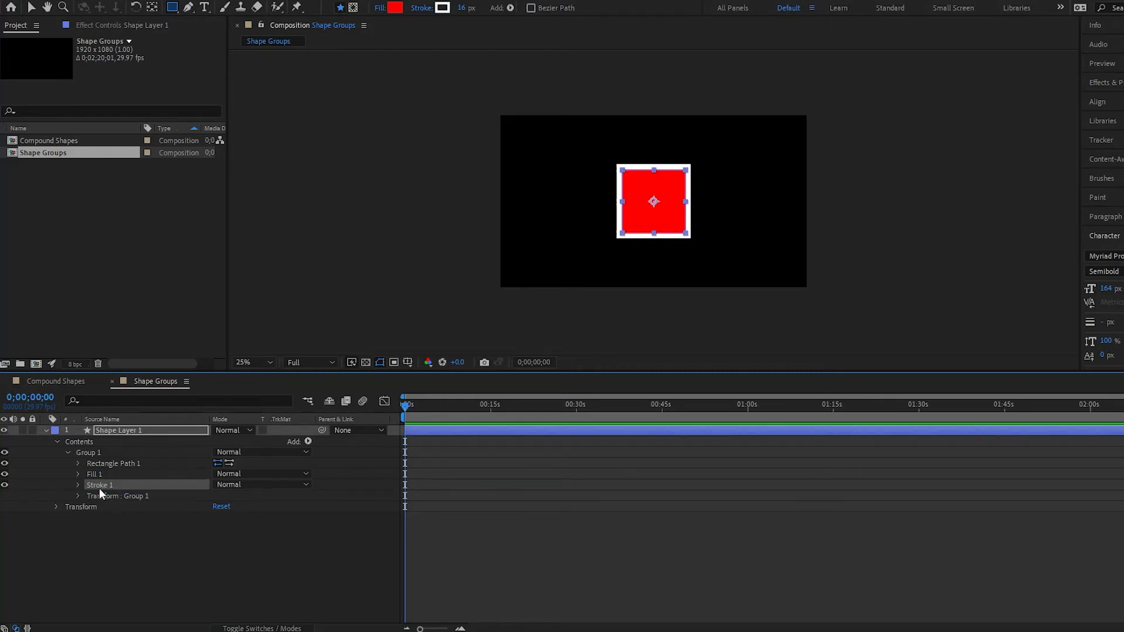
Step: Duplicate Rectangle Path 1 with Ctrl+D
{"action": "left_click", "coordinate": [92, 473]}
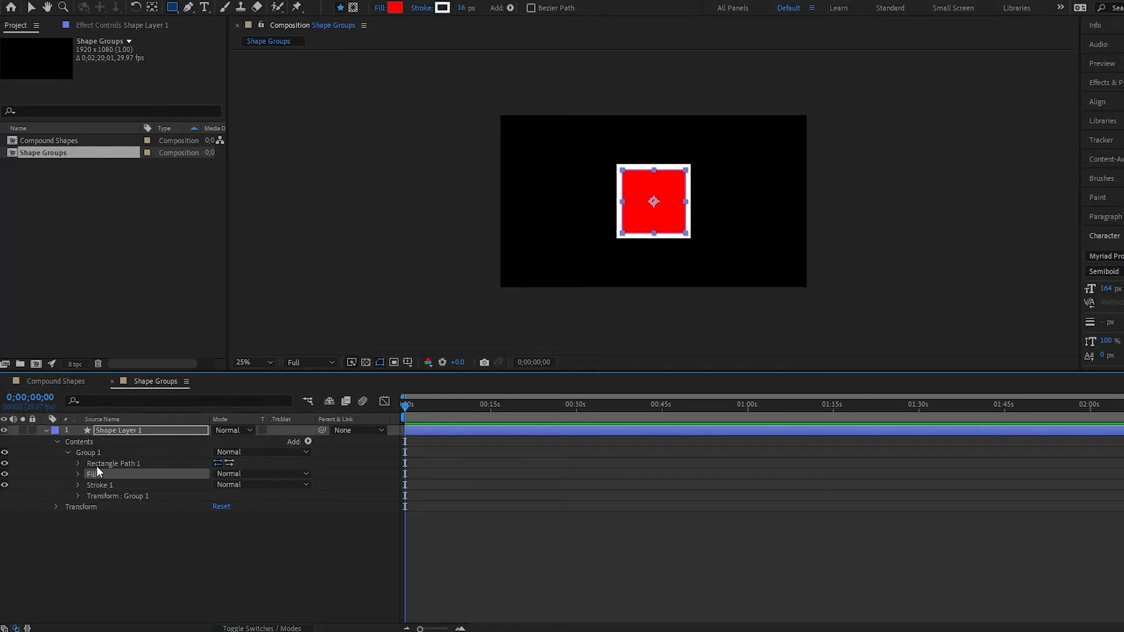
{"action": "left_click", "coordinate": [101, 464]}
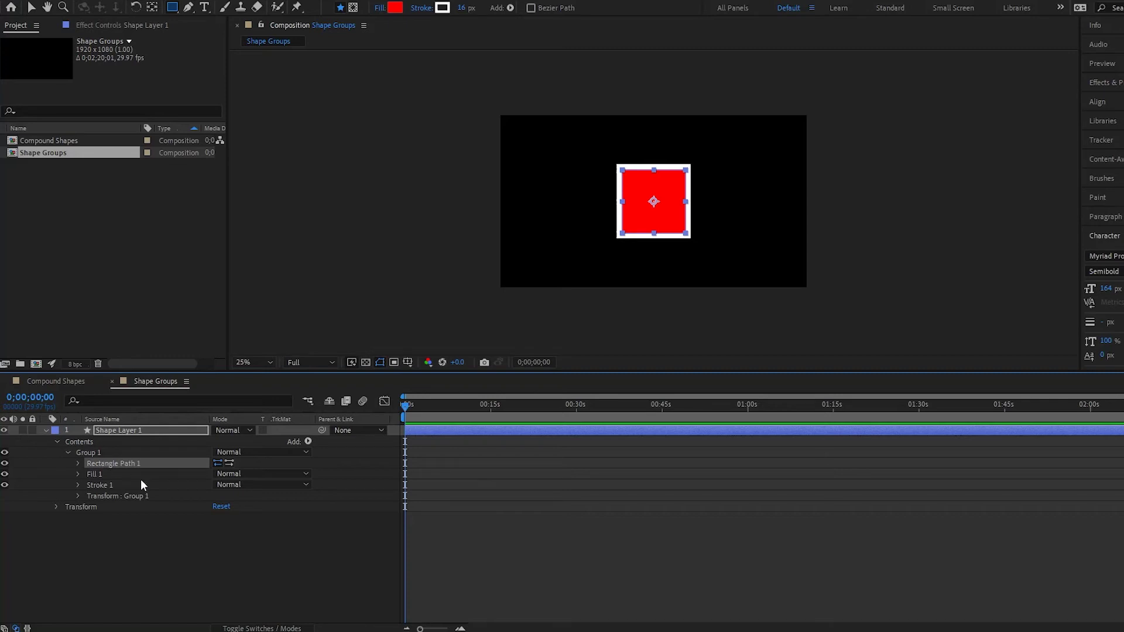
{"action": "key", "text": "ctrl+d"}
{"action": "key", "text": "ctrl+d"}
{"action": "key", "text": "ctrl+d"}
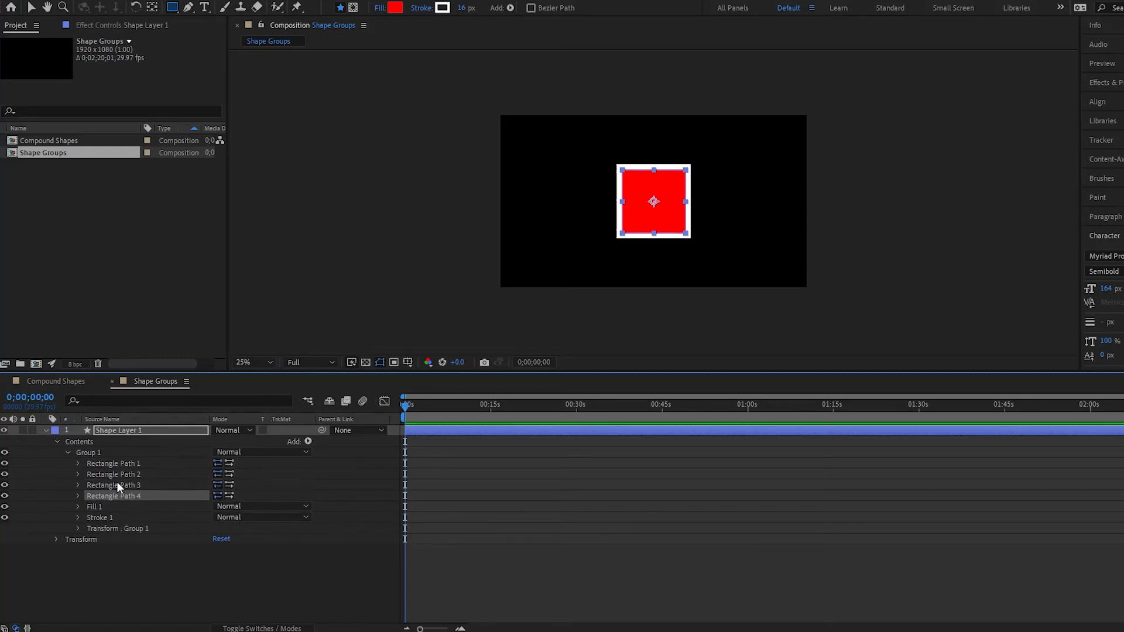
Step: Move Rectangle Path 2 to -133,0 and Path 3 to 137,0, and delete Rectangle Path 4
{"action": "left_click", "coordinate": [123, 472]}
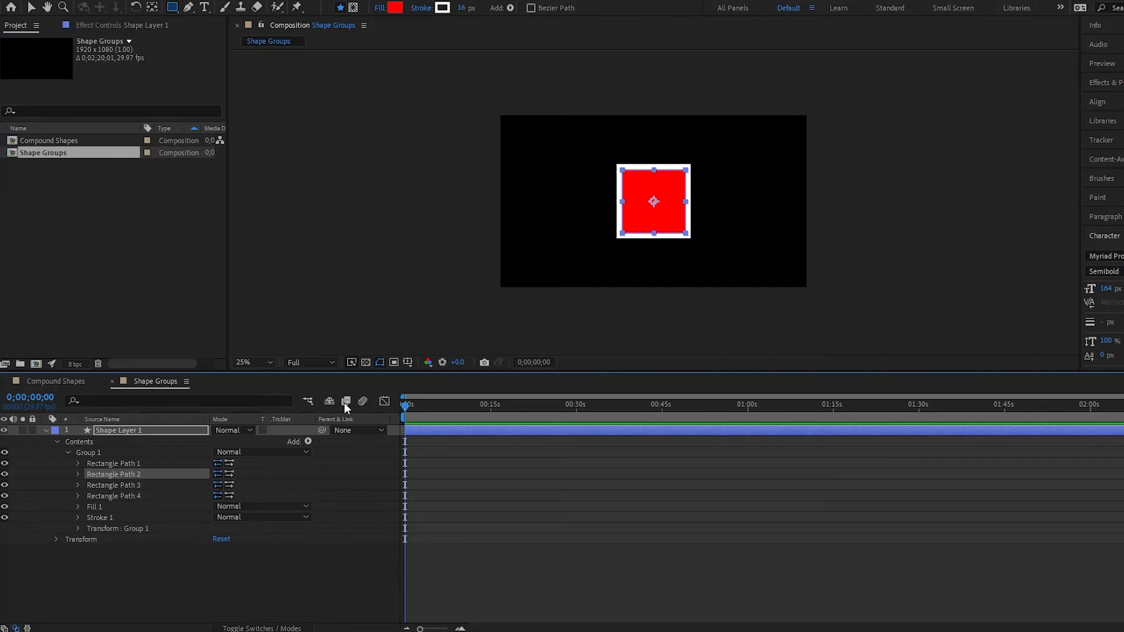
{"action": "left_click", "coordinate": [78, 473]}
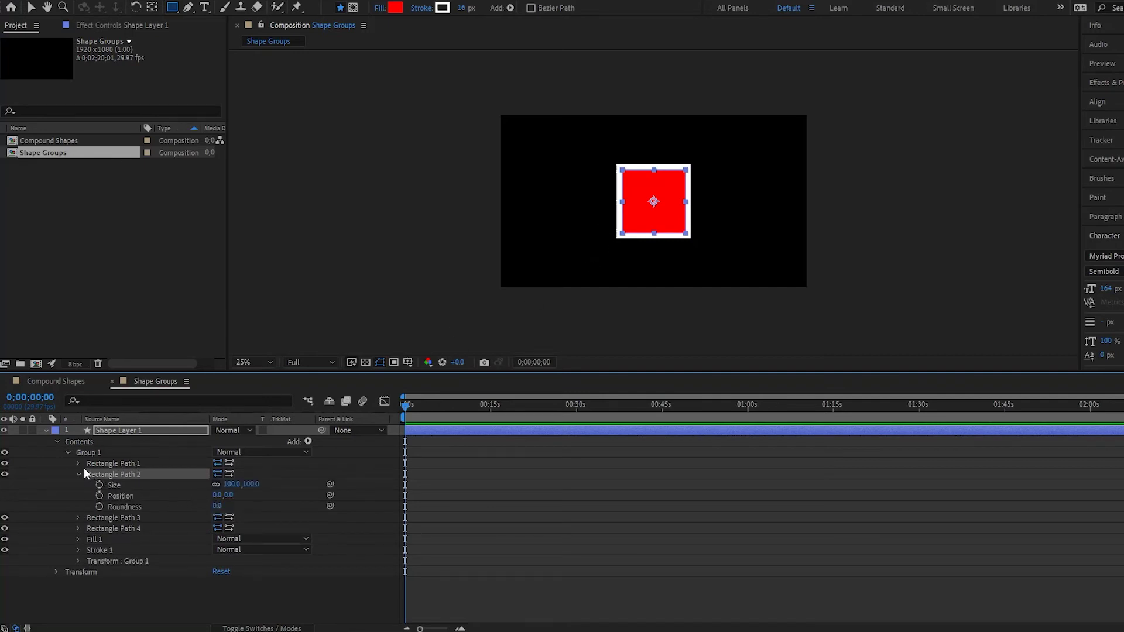
{"action": "left_click_drag", "start_coordinate": [220, 497], "coordinate": [119, 487]}
{"action": "left_click", "coordinate": [111, 518]}
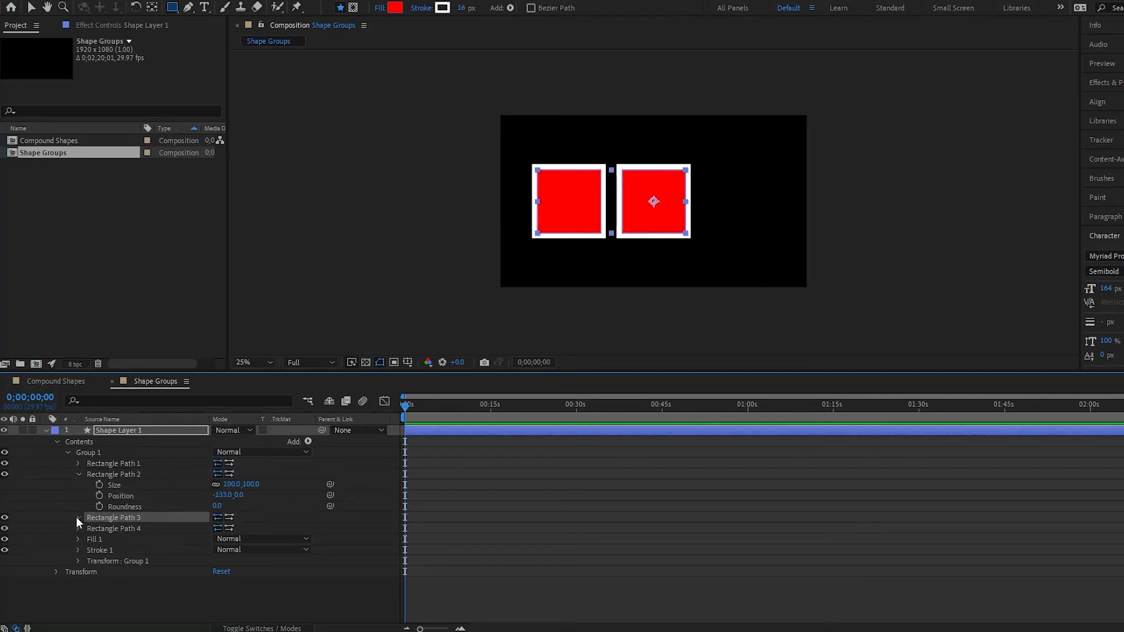
{"action": "left_click", "coordinate": [77, 519]}
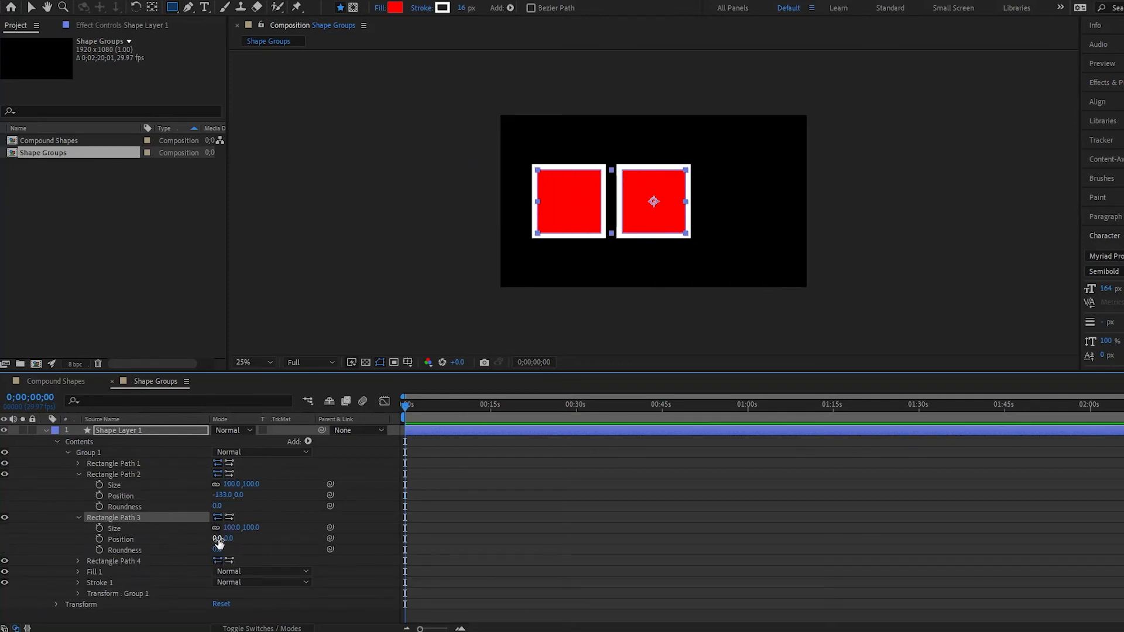
{"action": "left_click_drag", "start_coordinate": [217, 539], "coordinate": [302, 536]}
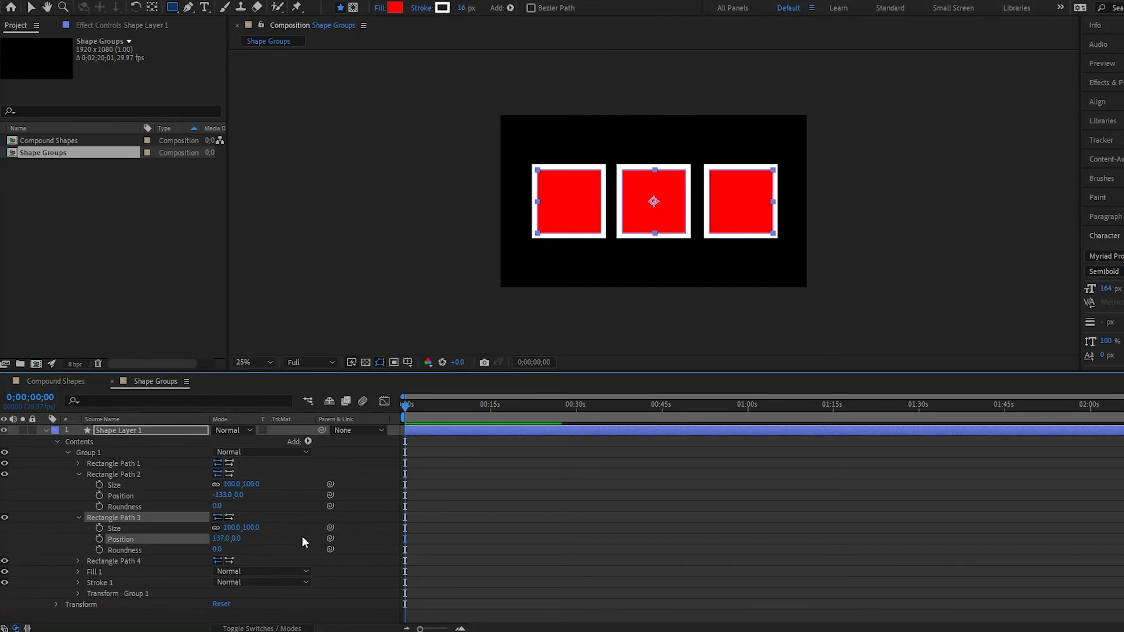
{"action": "left_click", "coordinate": [125, 561]}
{"action": "key", "text": "Delete"}
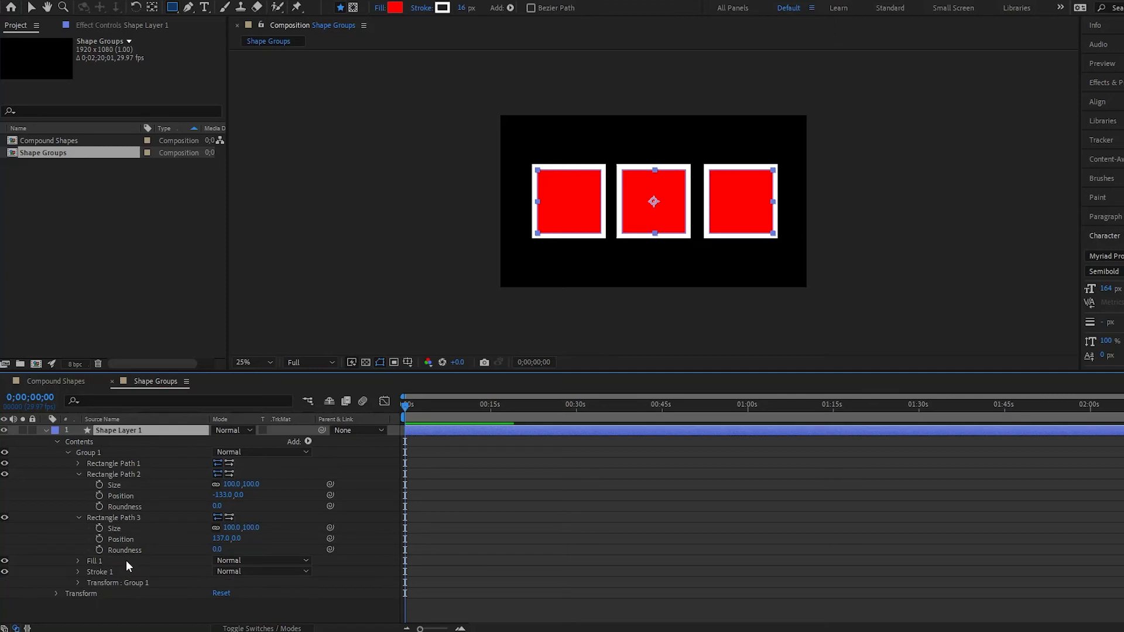
Step: Duplicate Fill 1 as Fill 2 and set Fill 2's colour to cyan 0AD4FF
{"action": "left_click", "coordinate": [95, 560]}
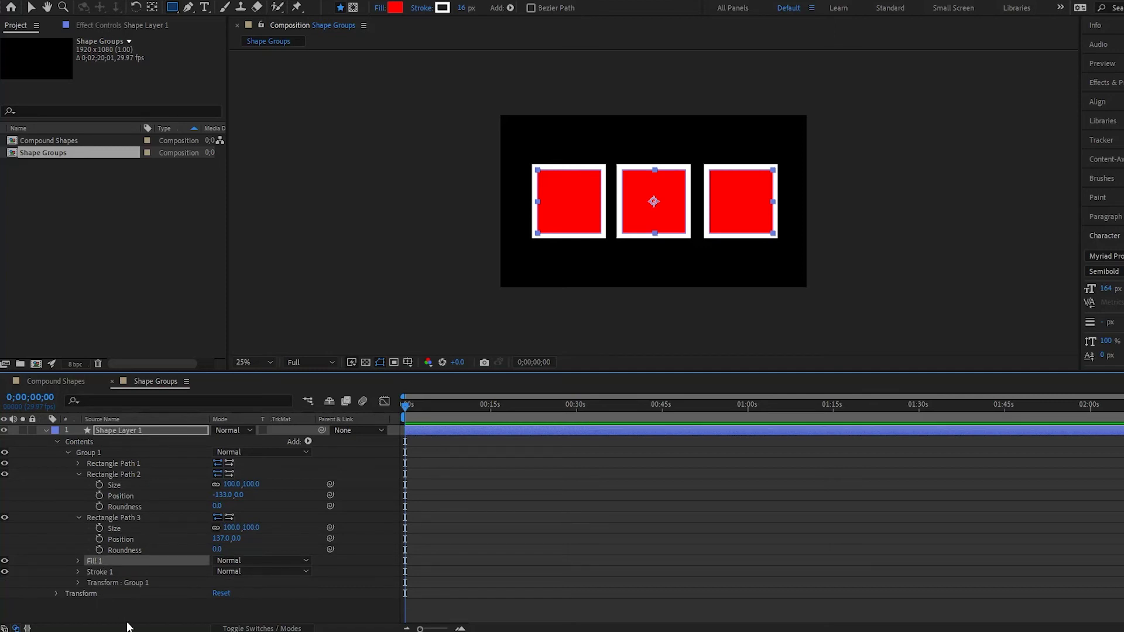
{"action": "key", "text": "ctrl+d"}
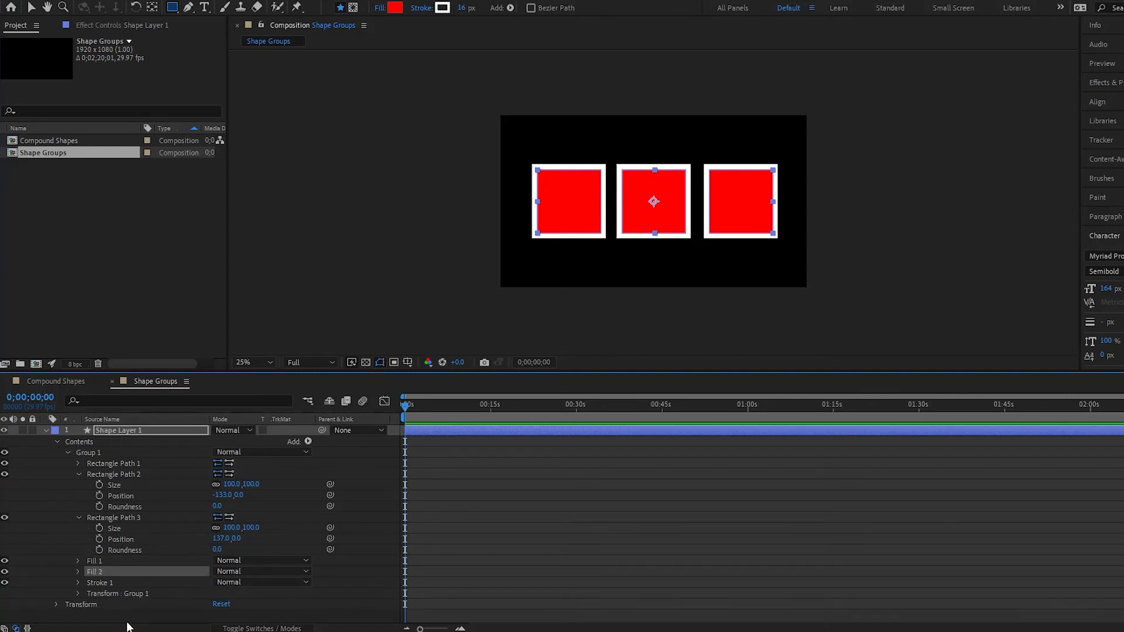
{"action": "left_click", "coordinate": [78, 572]}
{"action": "left_click", "coordinate": [221, 606]}
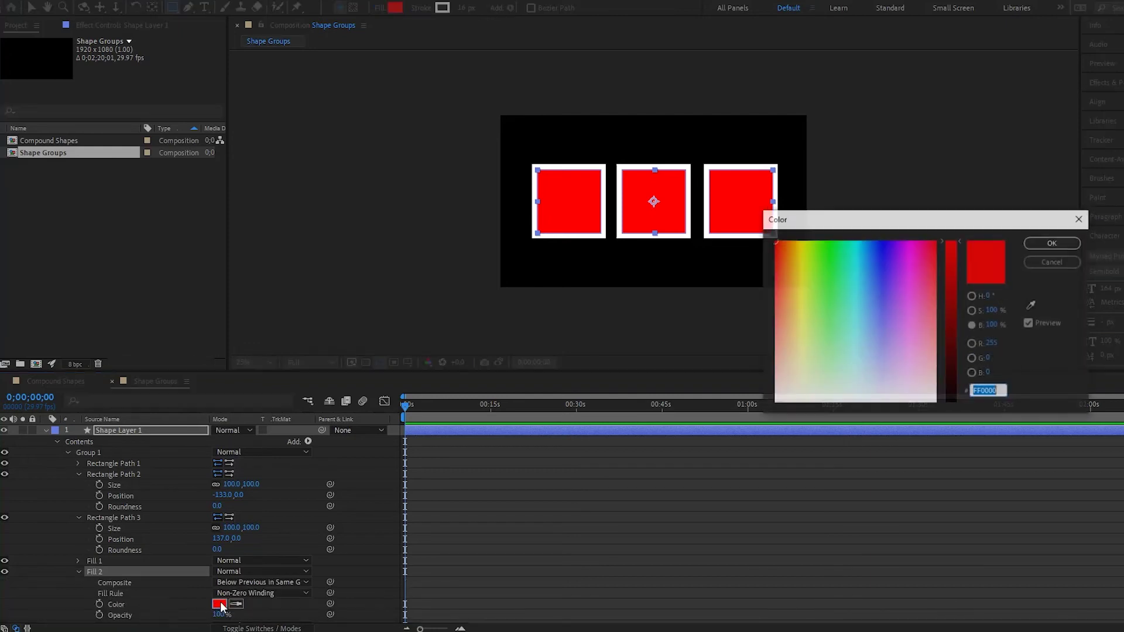
{"action": "mouse_move", "coordinate": [879, 259]}
{"action": "left_mouse_down"}
{"action": "mouse_move", "coordinate": [899, 251]}
{"action": "mouse_move", "coordinate": [860, 247]}
{"action": "left_mouse_up"}
{"action": "left_click", "coordinate": [1042, 247]}
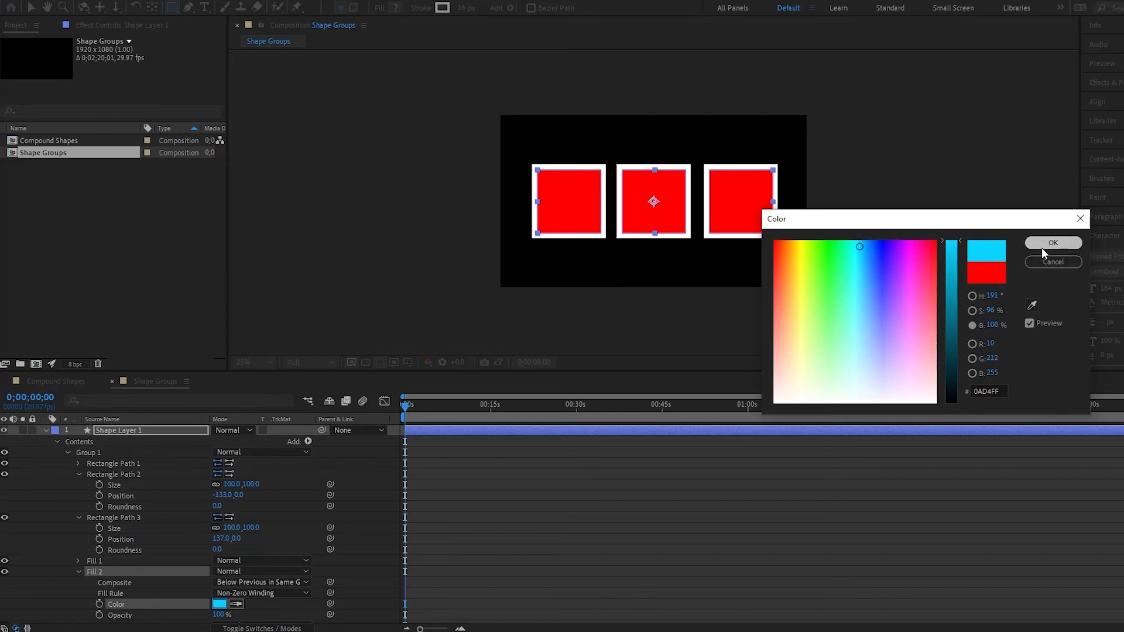
{"action": "left_click", "coordinate": [95, 562]}
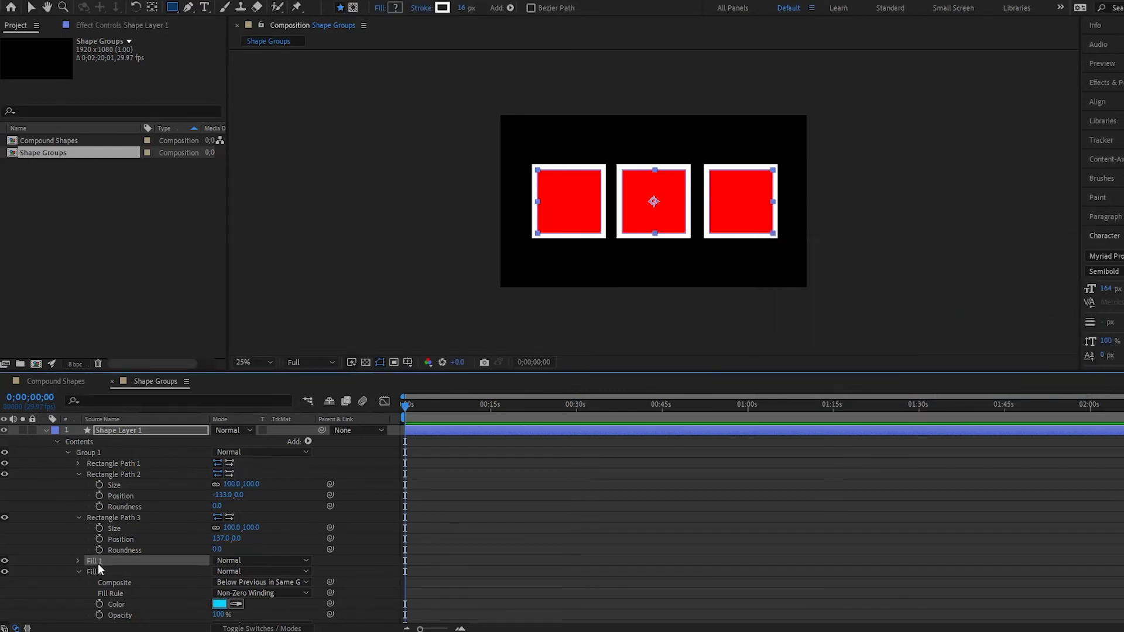
Step: Move Fill 1 up to sit directly below Rectangle Path 1, leaving its composite unchanged
{"action": "left_click_drag", "start_coordinate": [99, 564], "coordinate": [93, 469]}
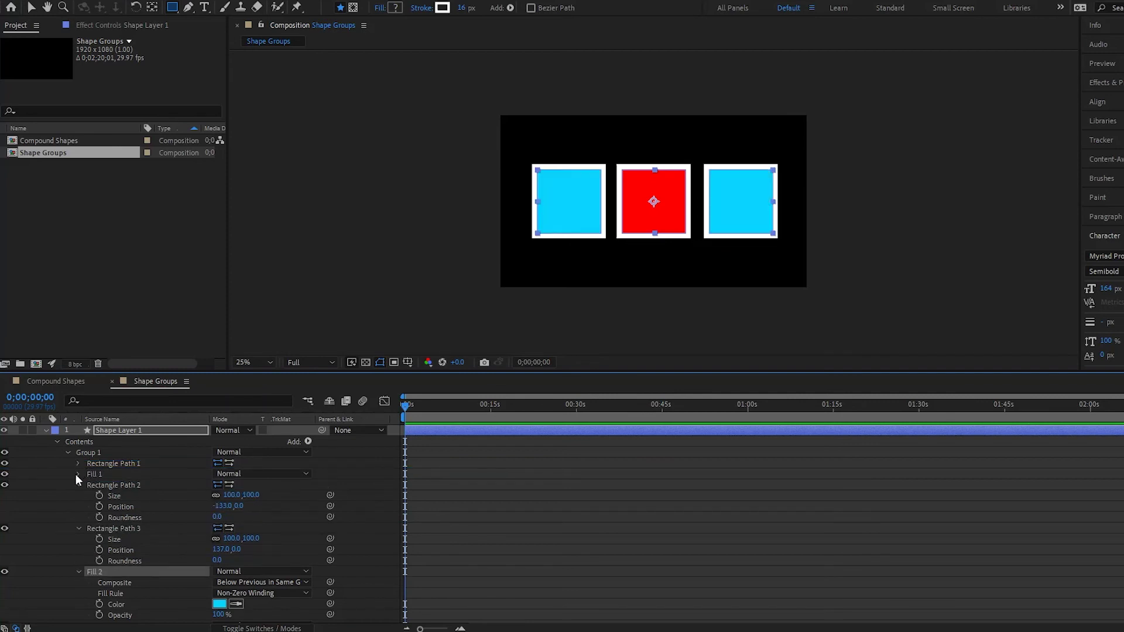
{"action": "left_click", "coordinate": [77, 474]}
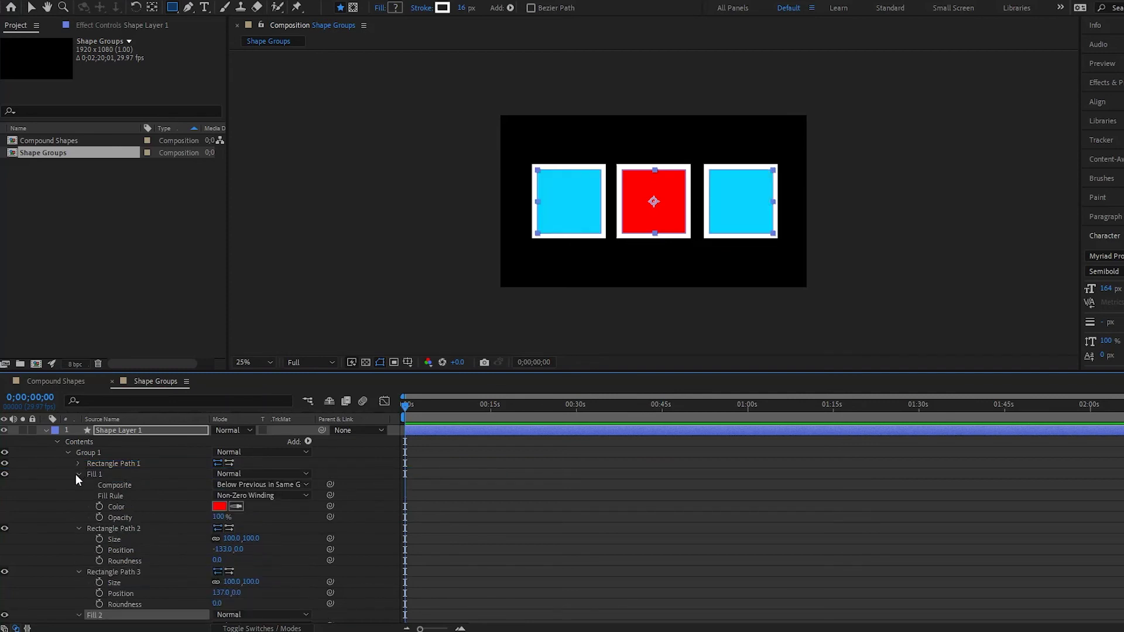
{"action": "left_click", "coordinate": [248, 485]}
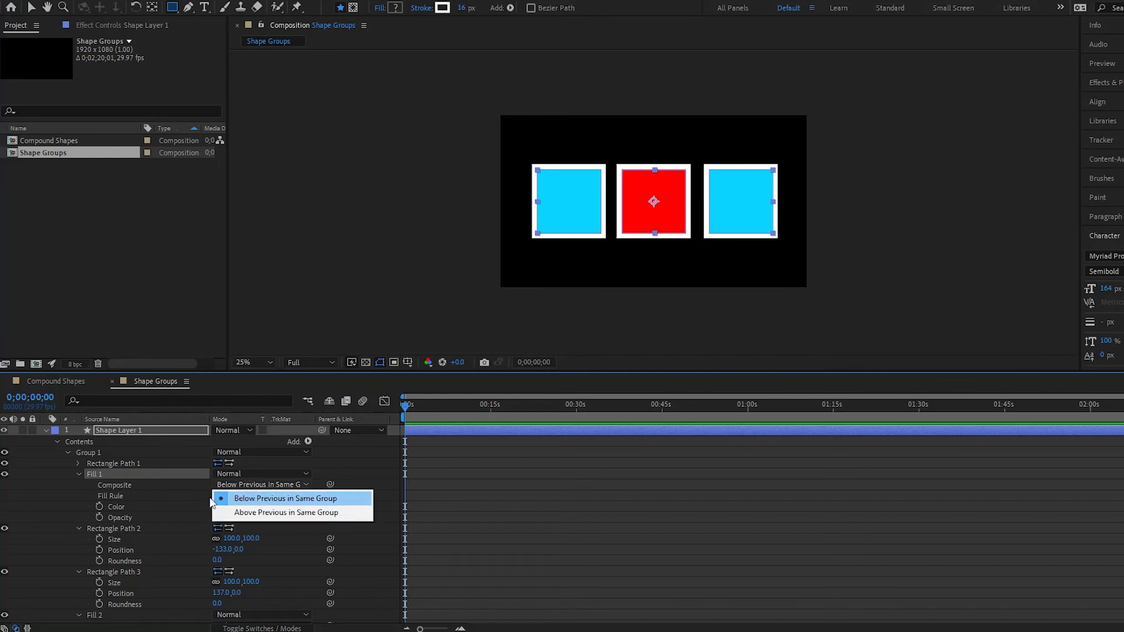
{"action": "left_click", "coordinate": [135, 473]}
Step: Try Fill 2's Composite as Above Previous, then return it to Below Previous in Same Group
{"action": "scroll", "coordinate": [123, 503], "scroll_direction": "down", "scroll_amount": 3}
{"action": "left_click", "coordinate": [114, 540]}
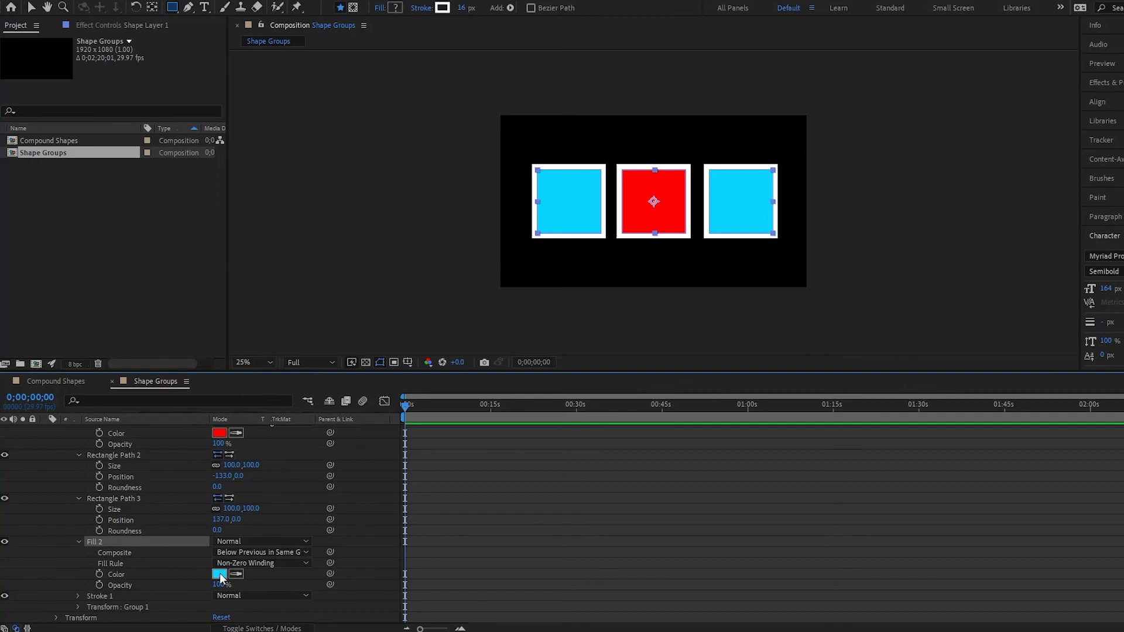
{"action": "scroll", "coordinate": [213, 562], "scroll_direction": "up", "scroll_amount": 3}
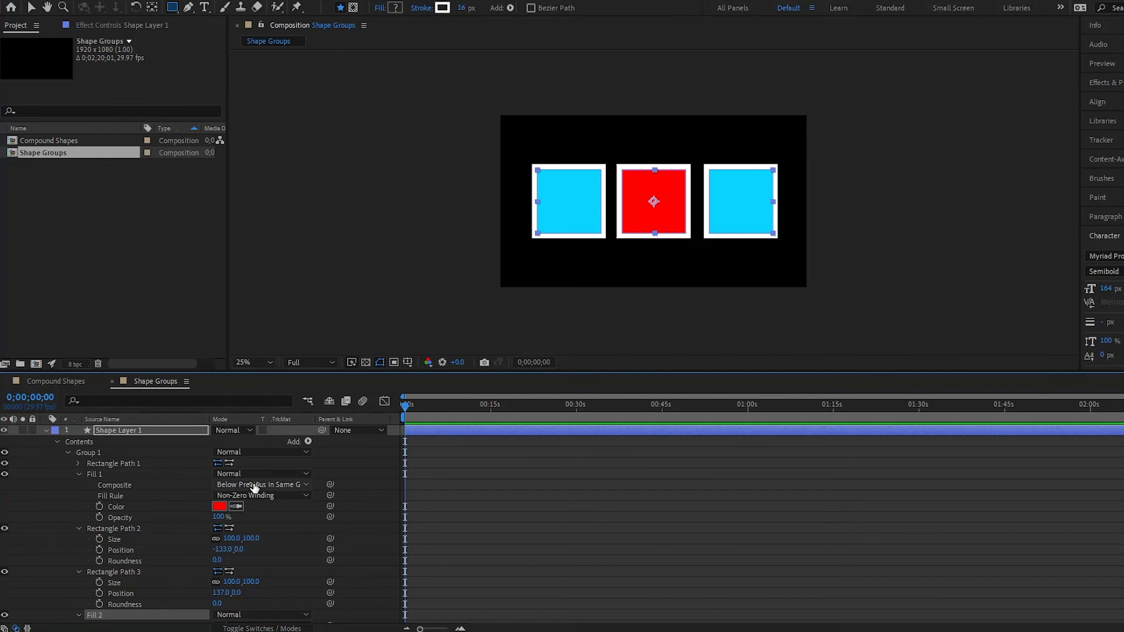
{"action": "scroll", "coordinate": [254, 488], "scroll_direction": "down", "scroll_amount": 3}
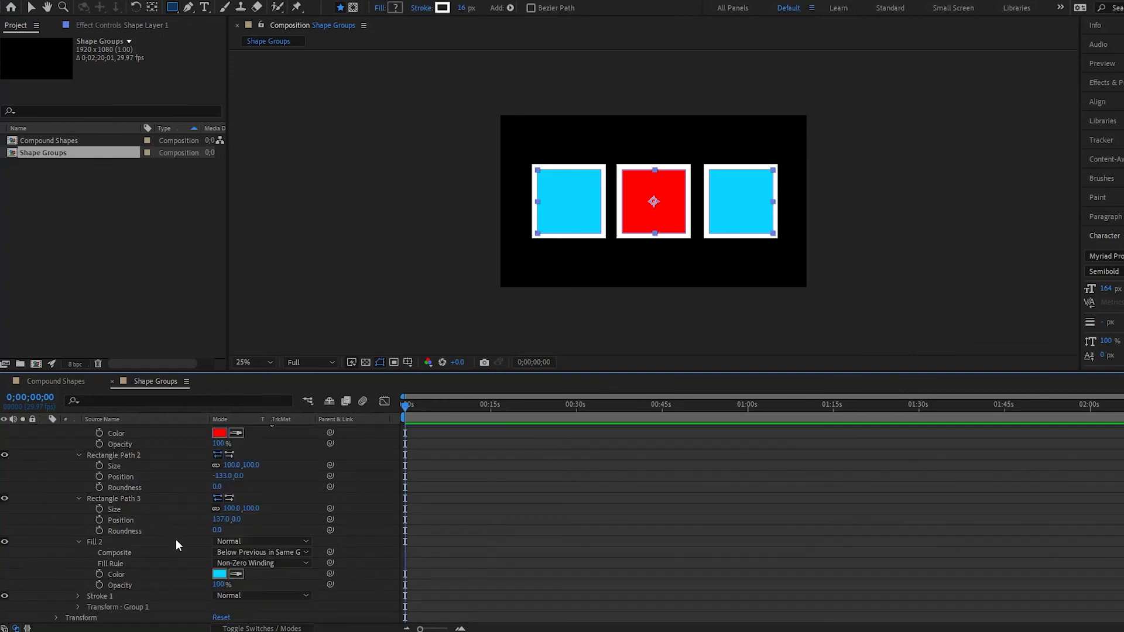
{"action": "left_click", "coordinate": [231, 555]}
{"action": "left_click", "coordinate": [234, 583]}
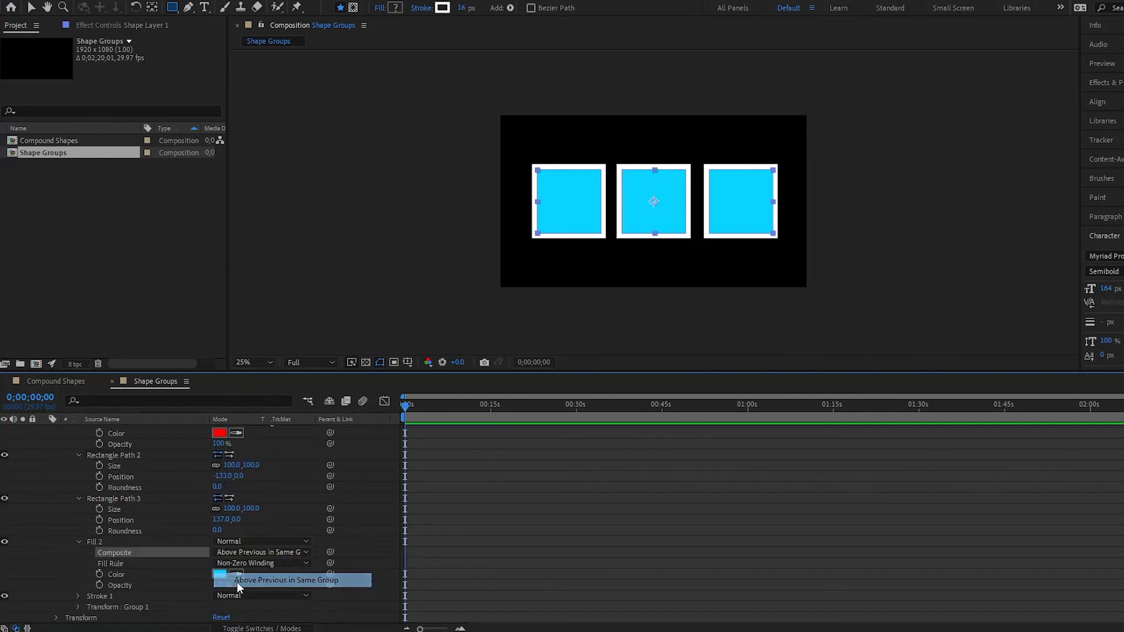
{"action": "left_click", "coordinate": [240, 552]}
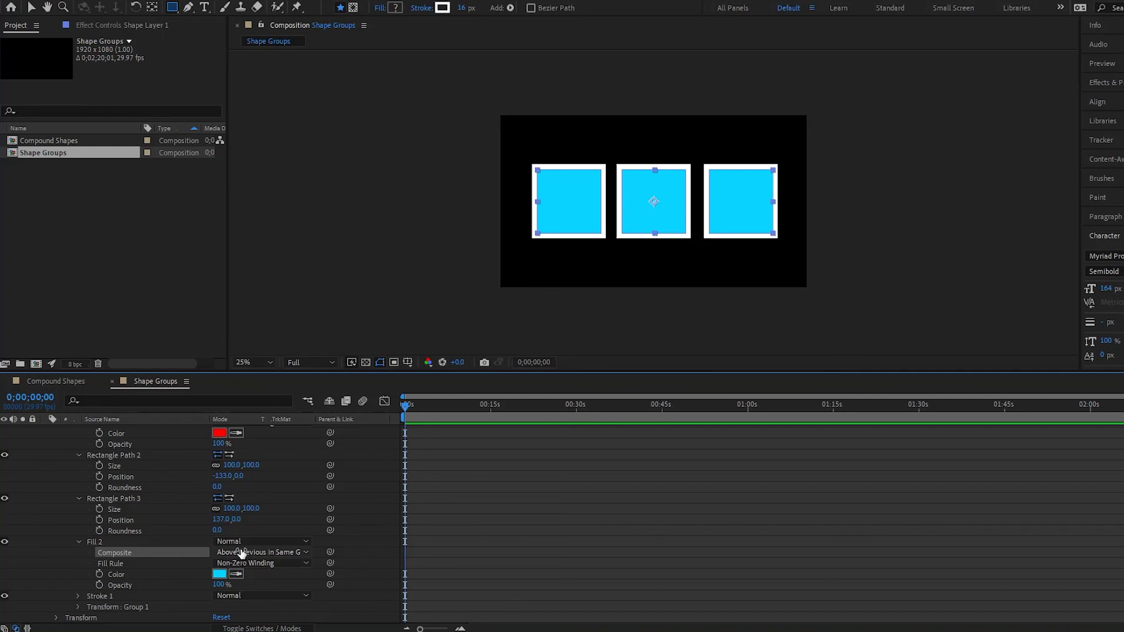
{"action": "left_click", "coordinate": [240, 541]}
{"action": "scroll", "coordinate": [141, 551], "scroll_direction": "up", "scroll_amount": 3}
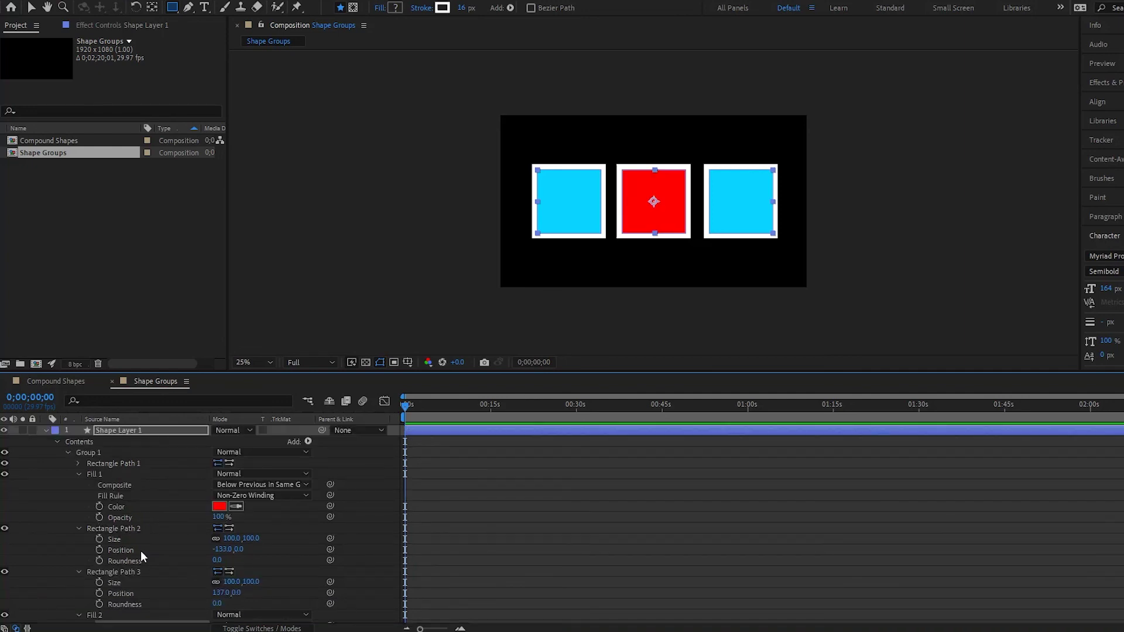